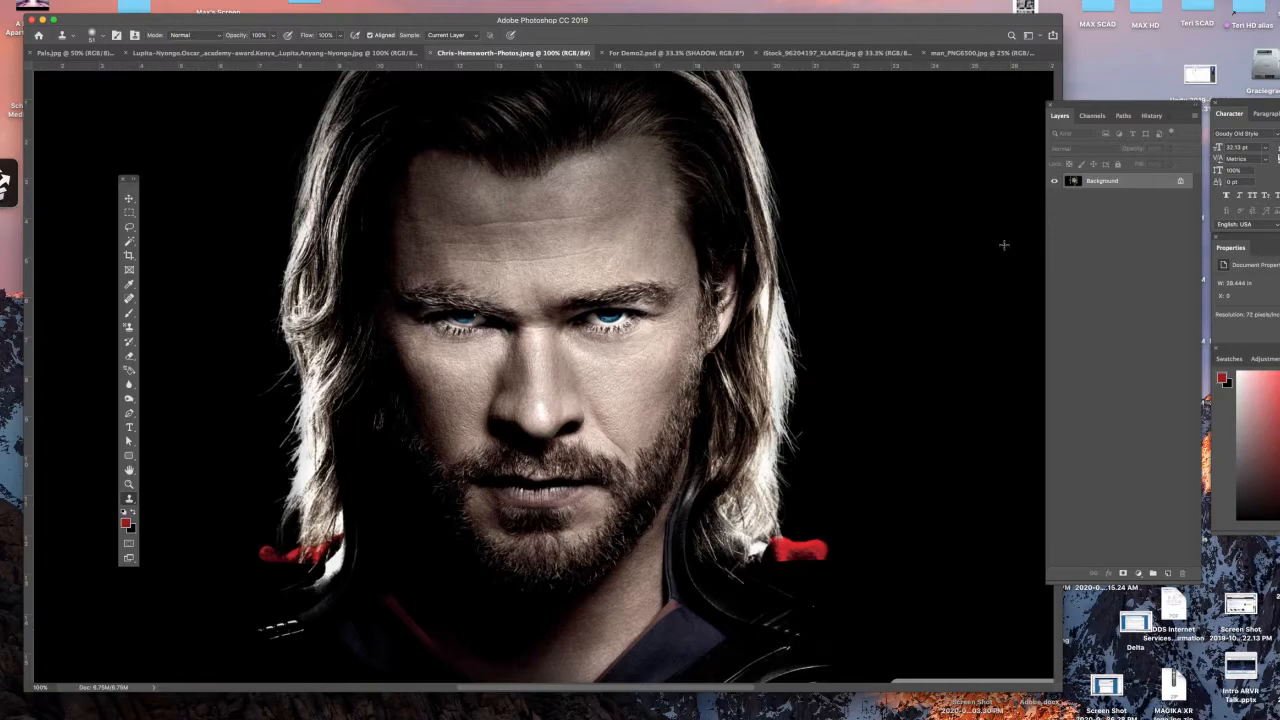
- Hide and reshow the Layers panel, and place it over the right part of the photo
drag(1146, 104, 922, 144)
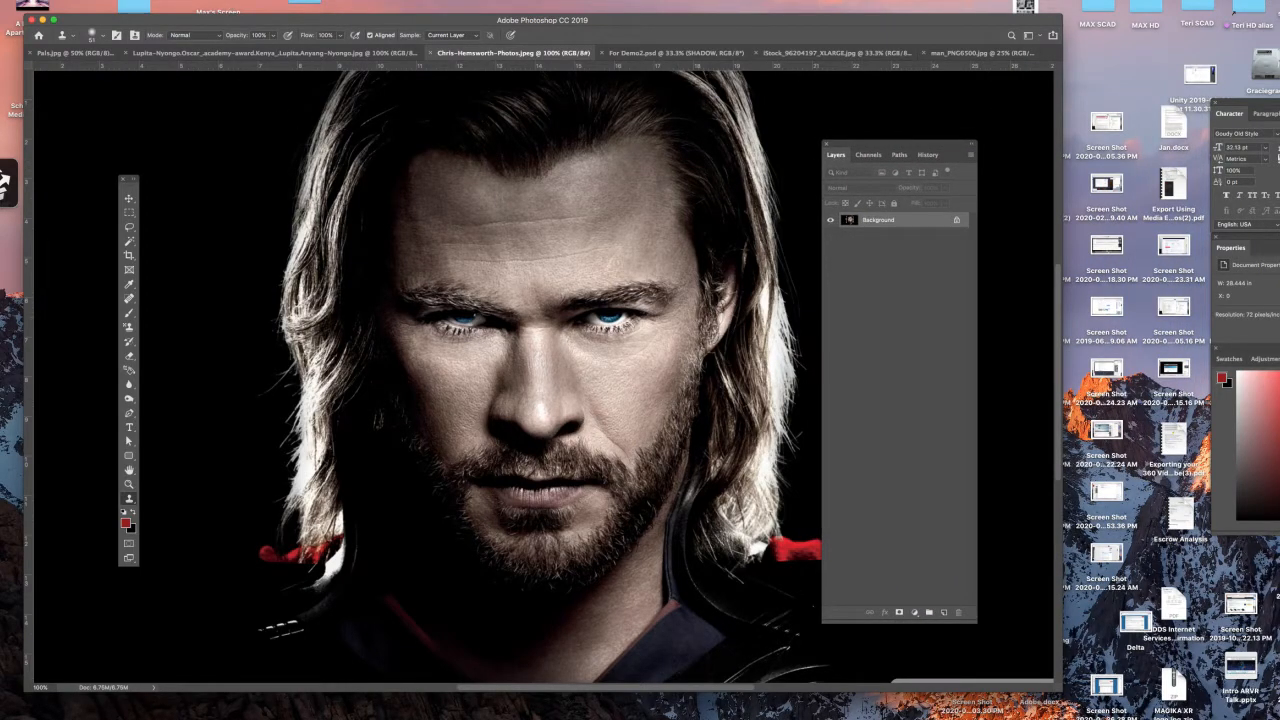
click(288, 1)
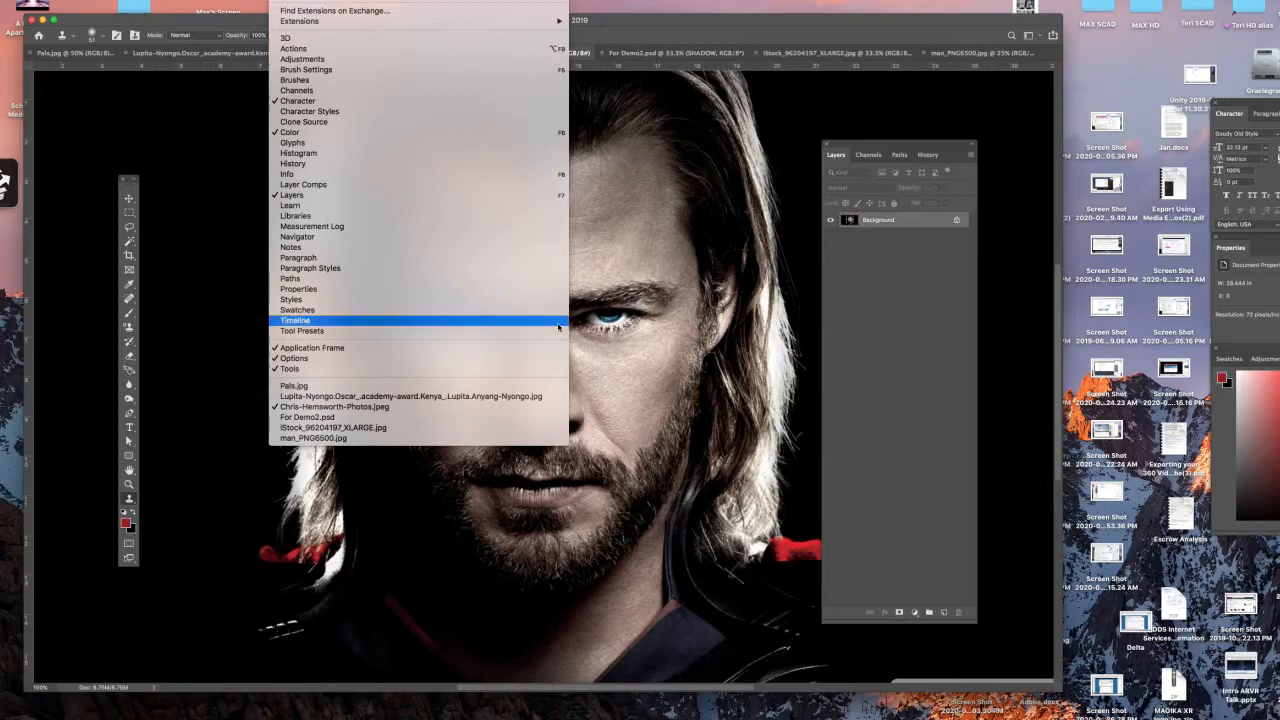
click(454, 197)
click(294, 1)
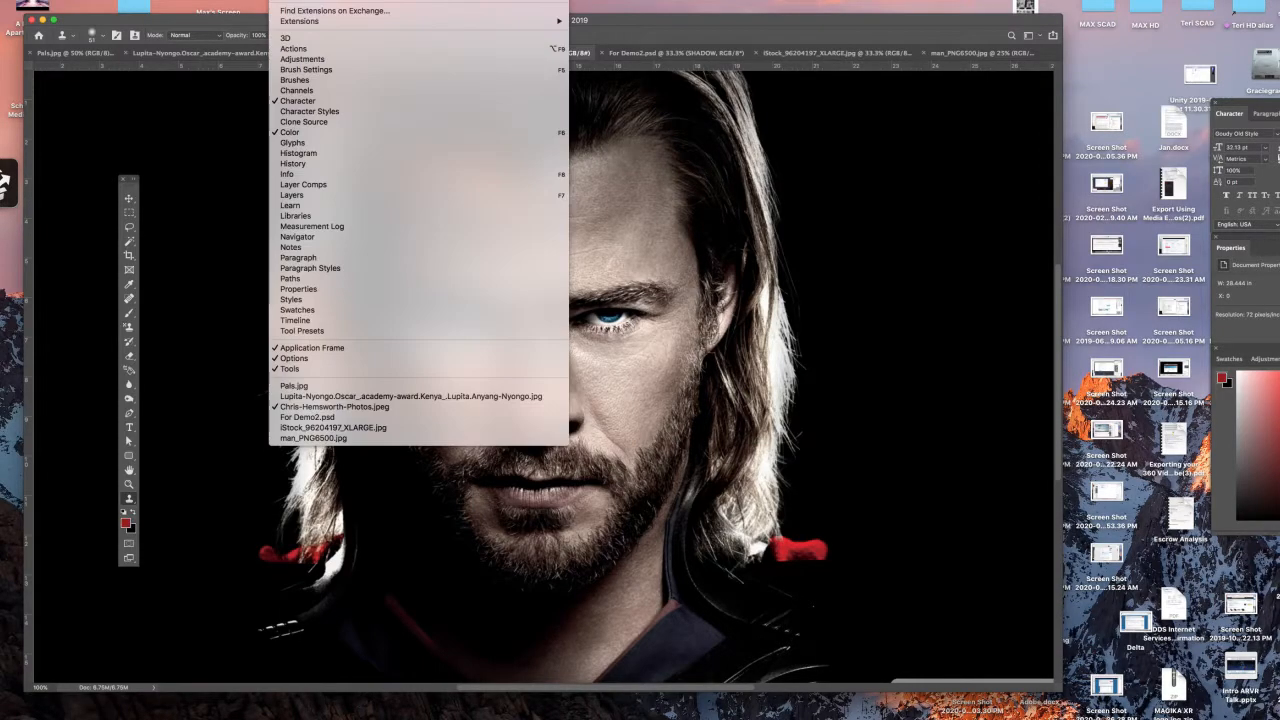
click(319, 196)
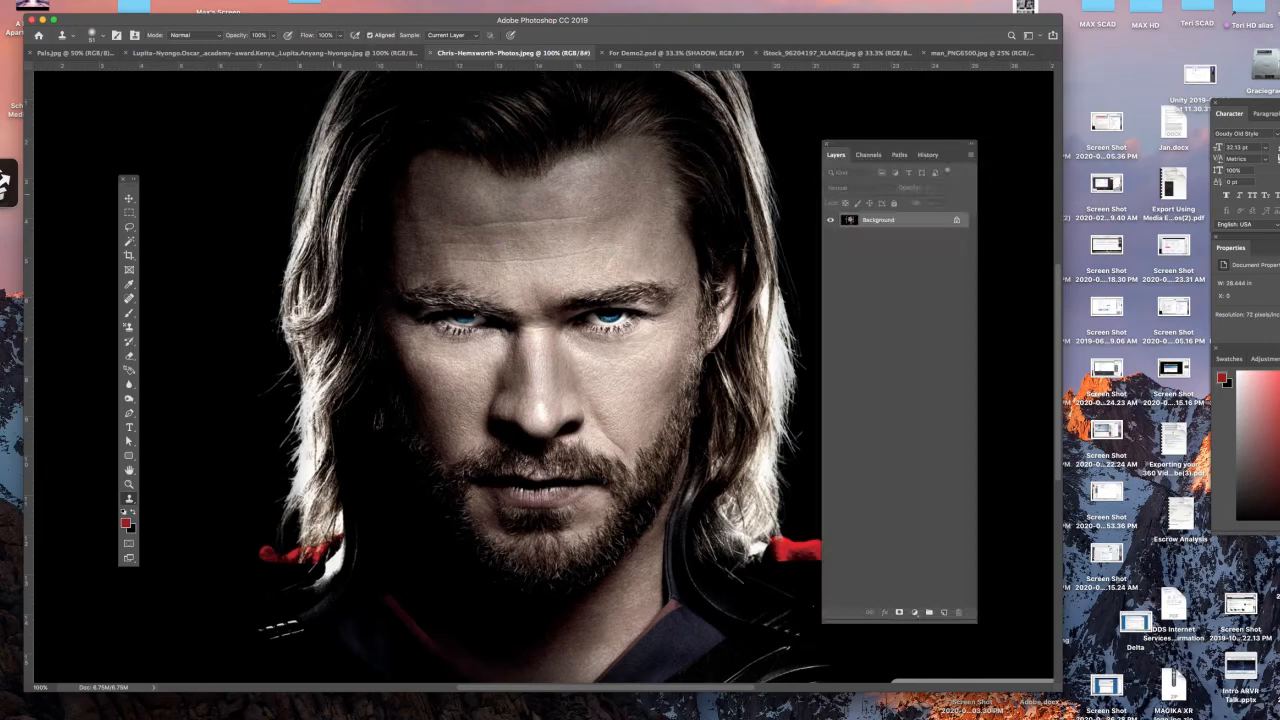
drag(925, 148, 1000, 116)
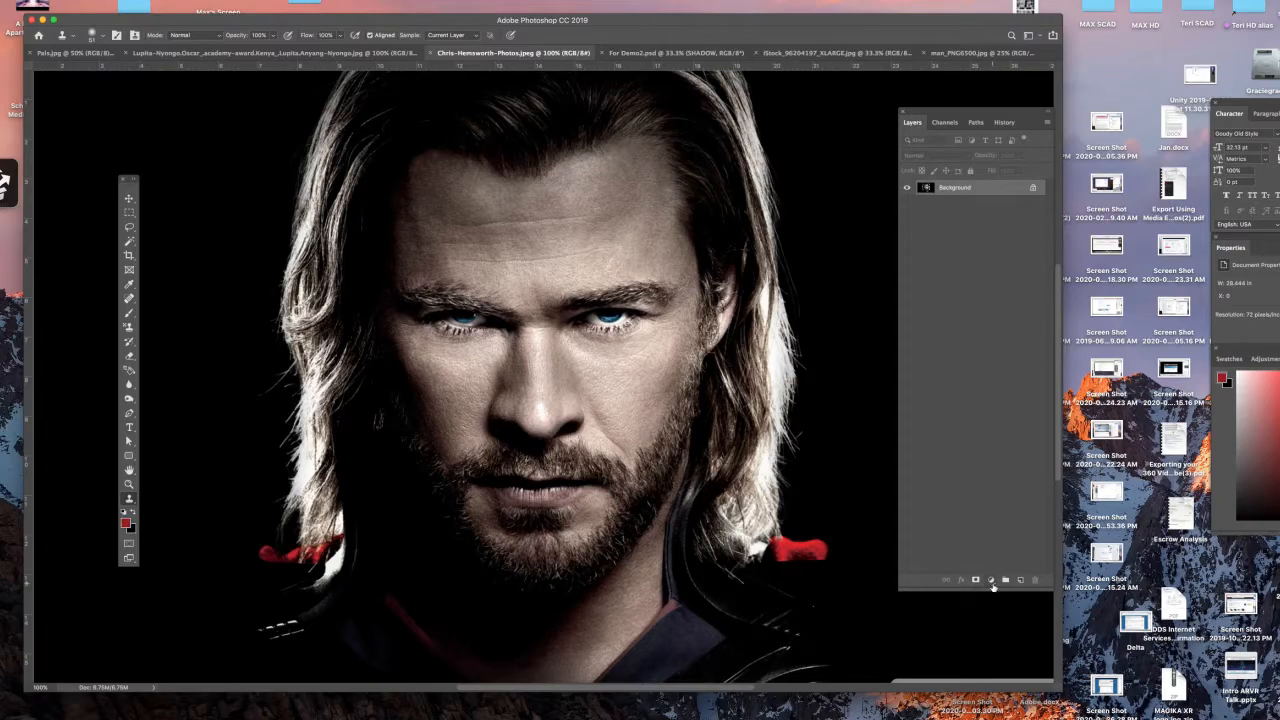
- Create a new blank layer above the Background layer
click(991, 580)
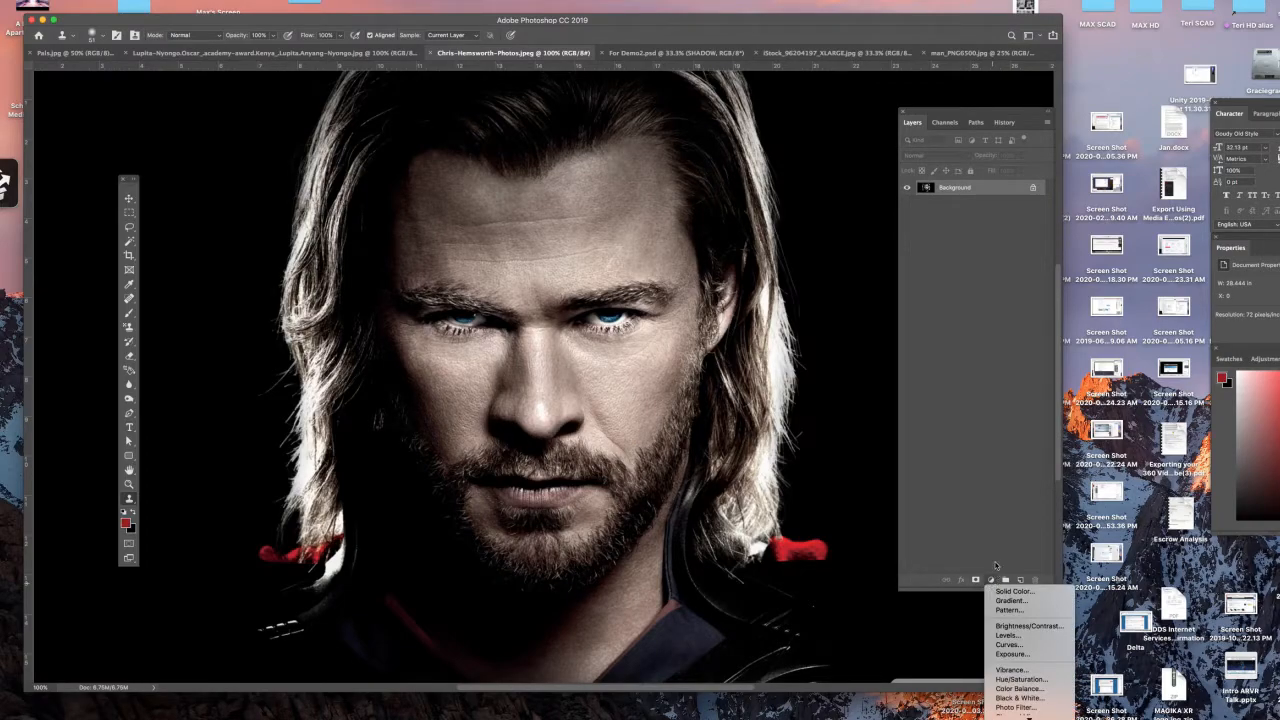
click(1025, 557)
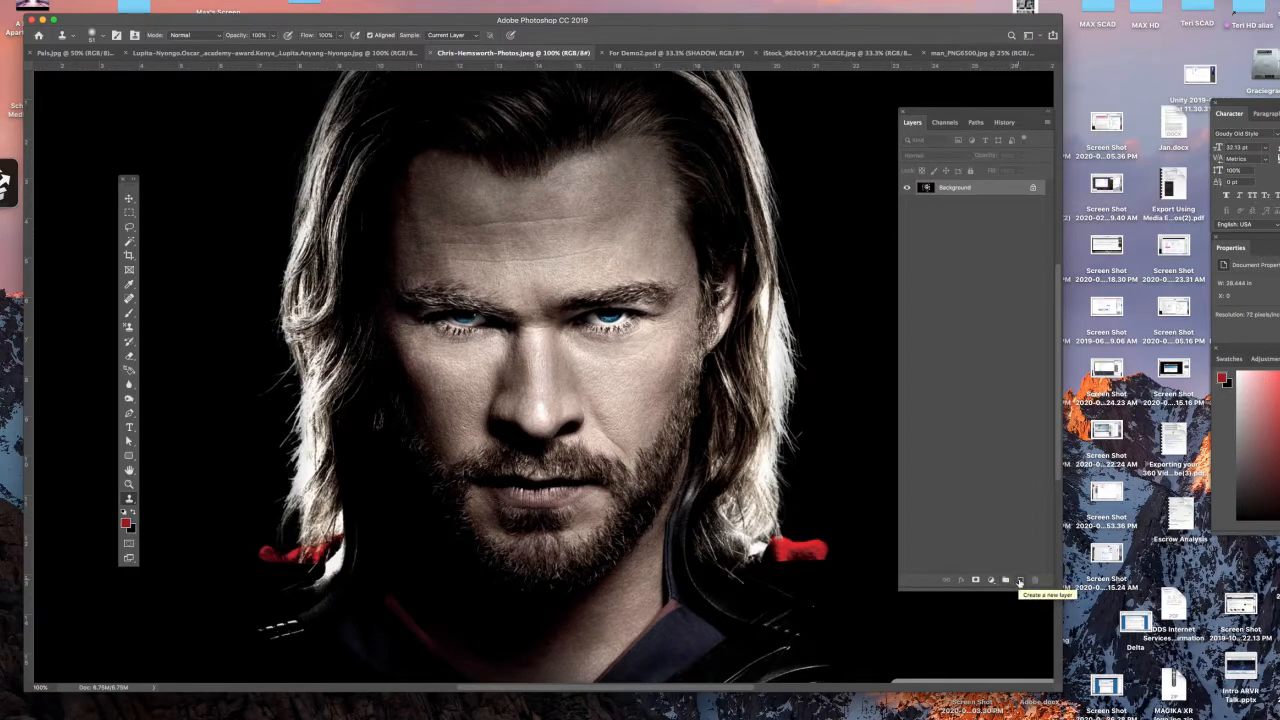
click(1020, 582)
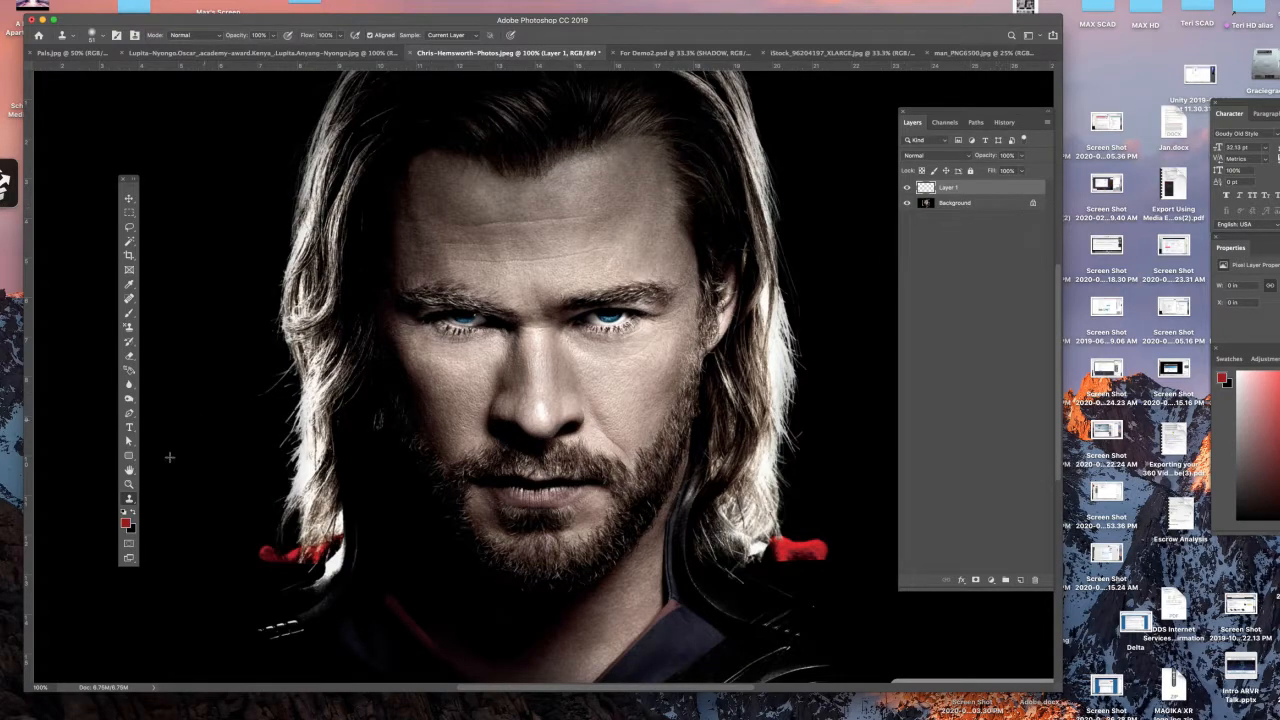
- Paint red spatter across the man's face on Layer 1 using the Brush tool with the 284 px Kyle's Spatter brush
click(128, 313)
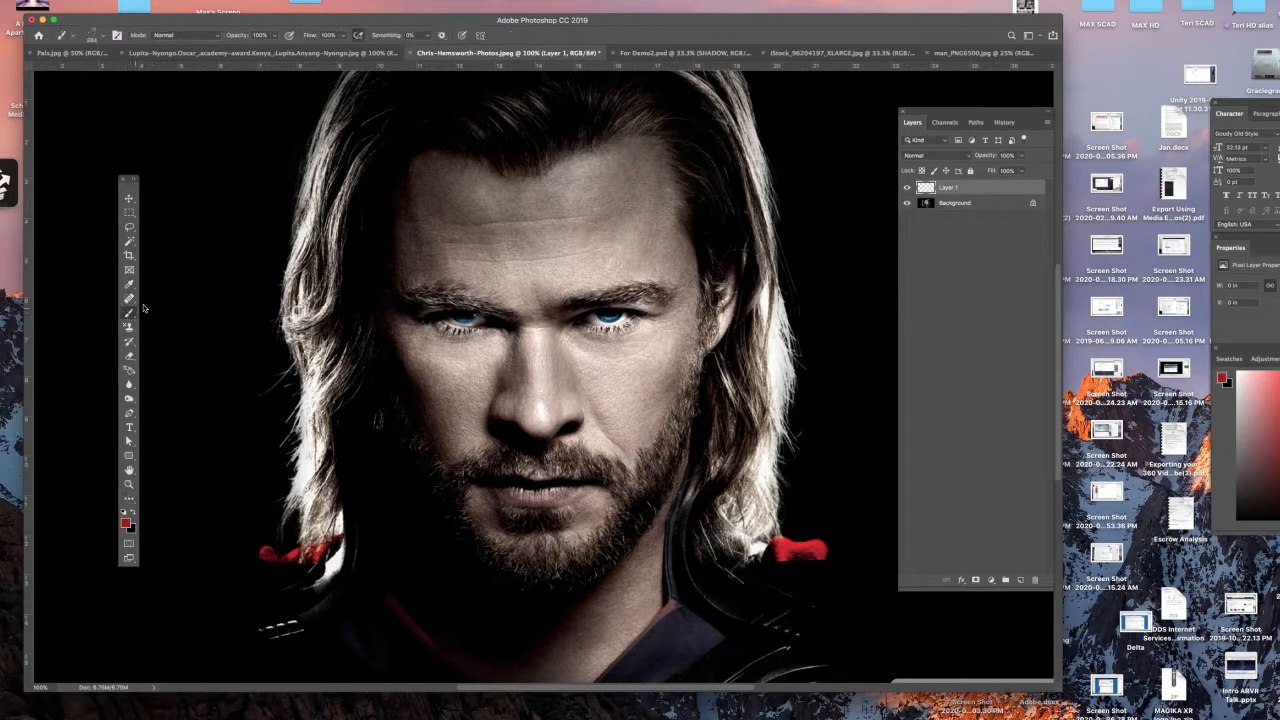
click(102, 37)
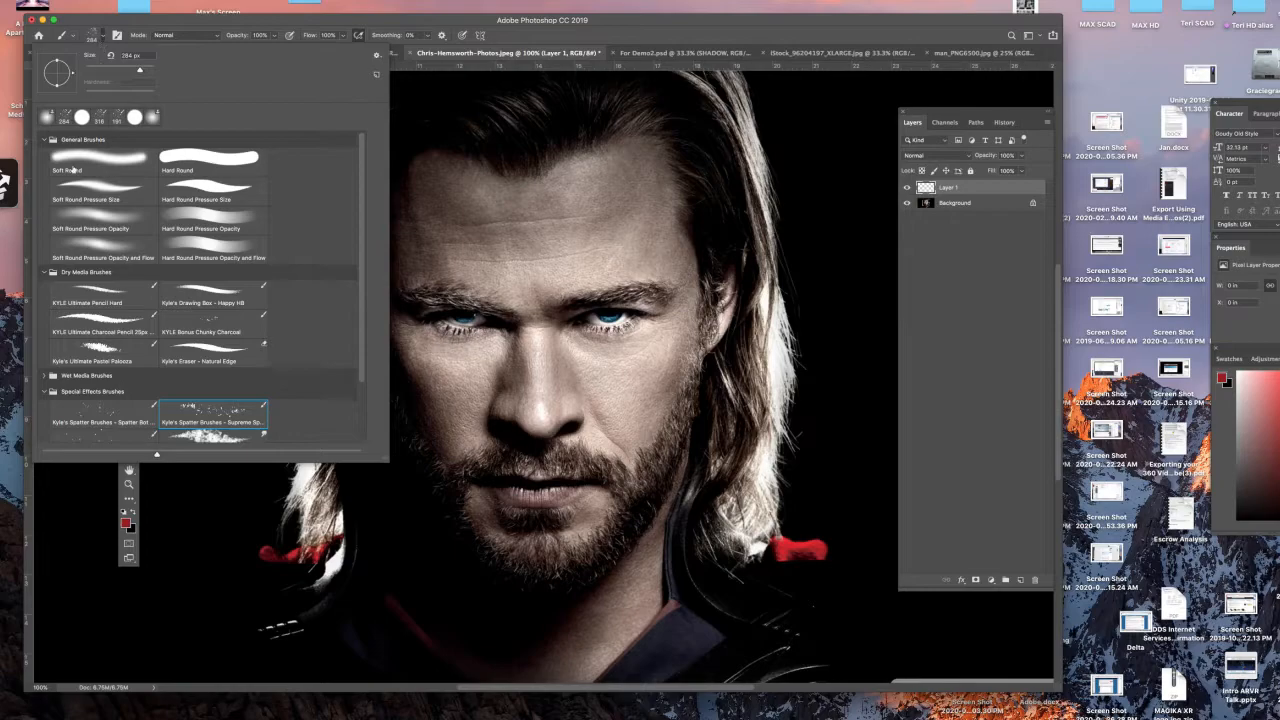
scroll(359, 443, down, 2)
drag(359, 443, 374, 225)
click(378, 57)
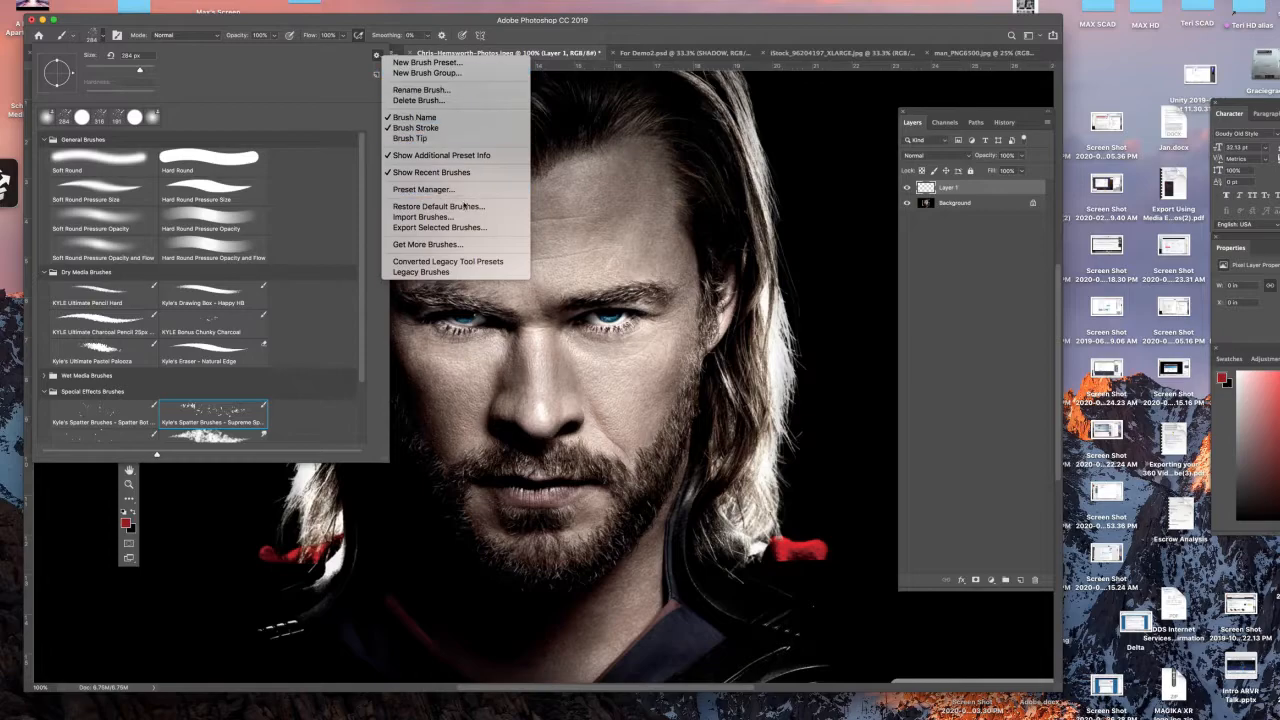
click(375, 433)
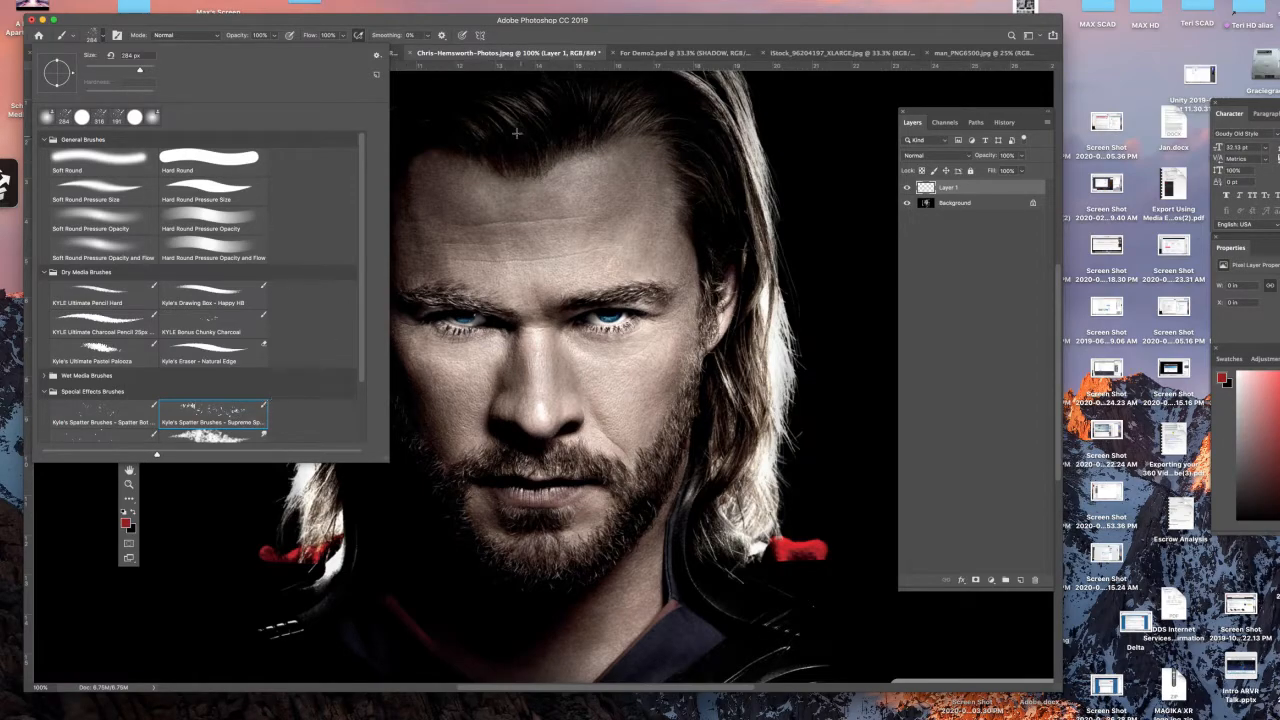
click(690, 25)
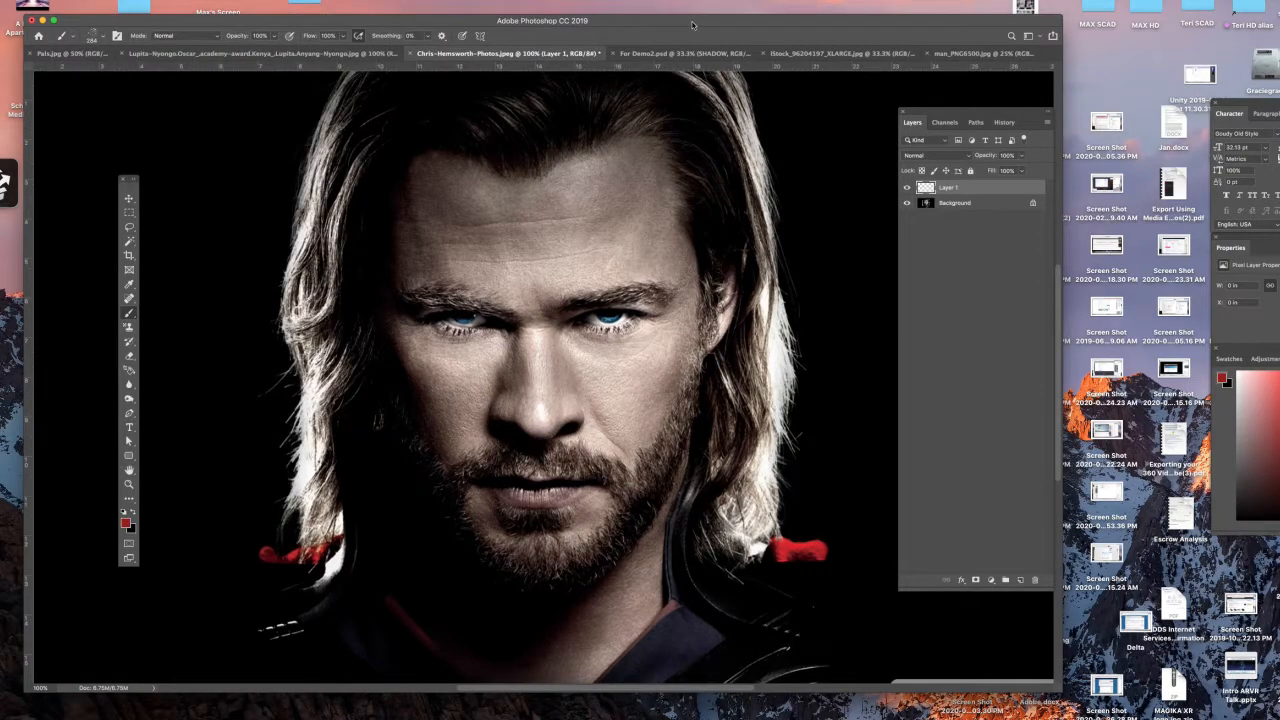
click(458, 201)
drag(495, 318, 604, 428)
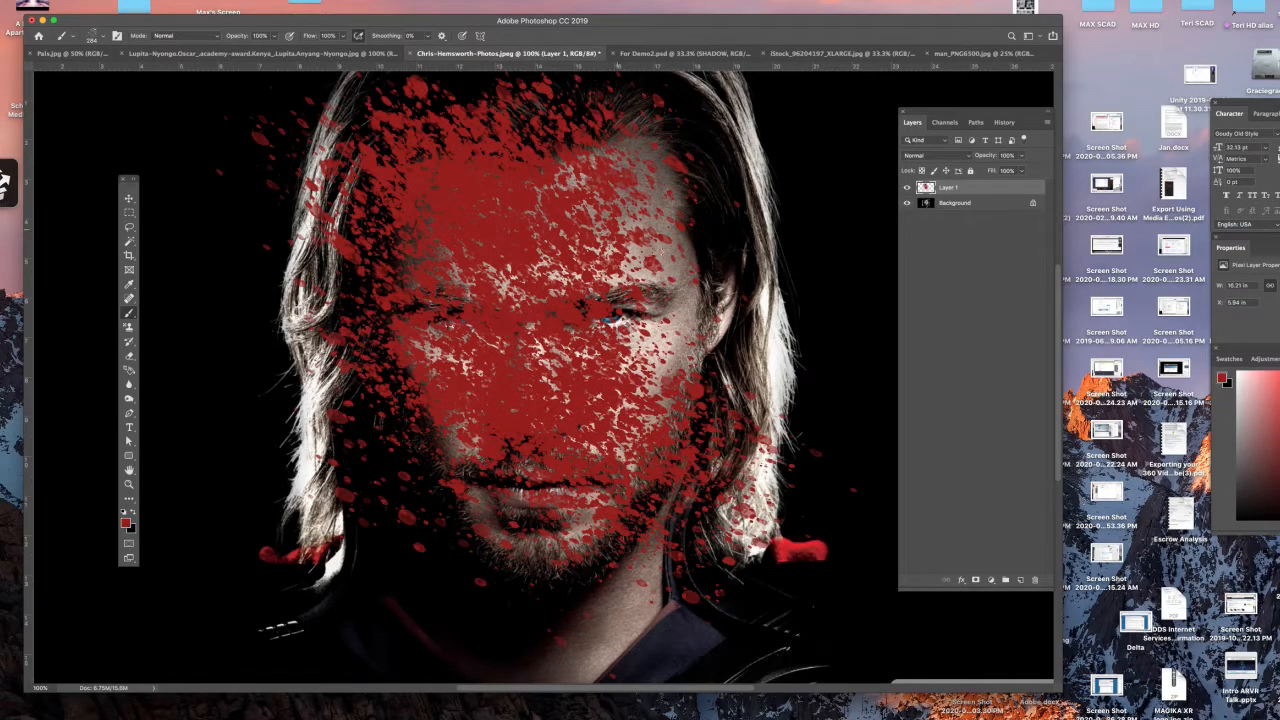
- Toggle the visibility of the red spatter layer to compare the photo without it, and delete that layer
click(908, 188)
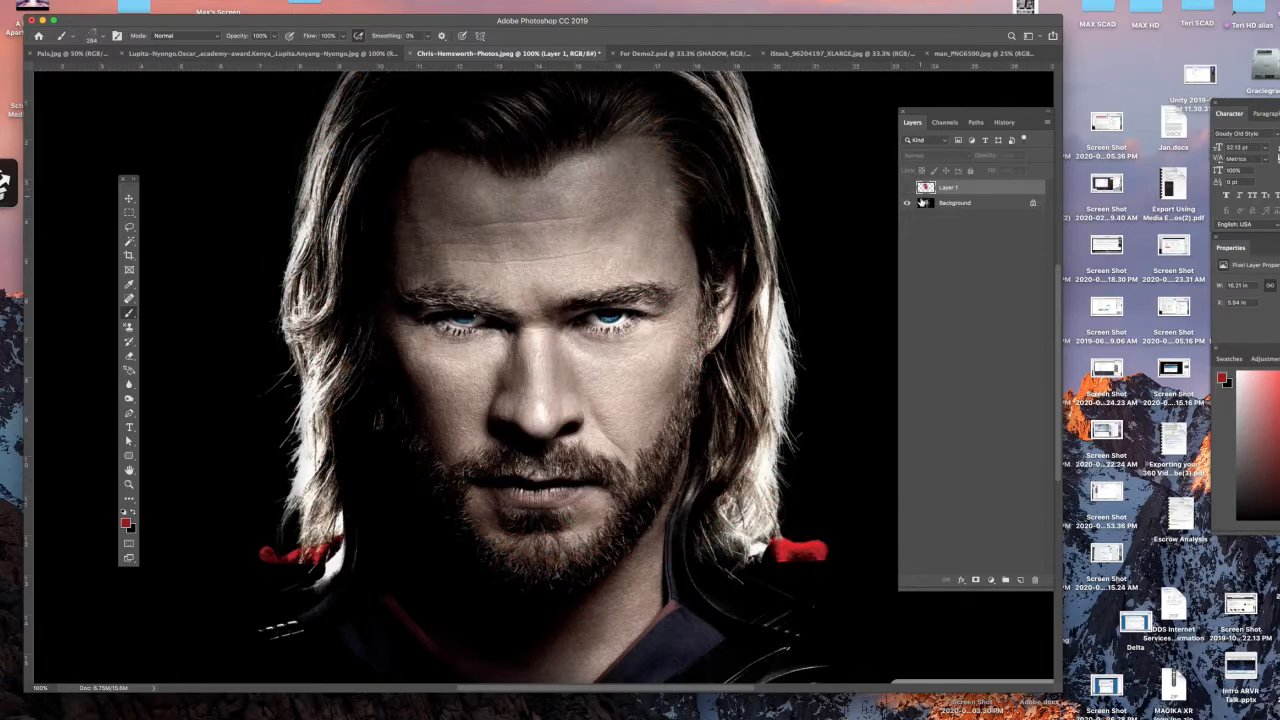
click(908, 188)
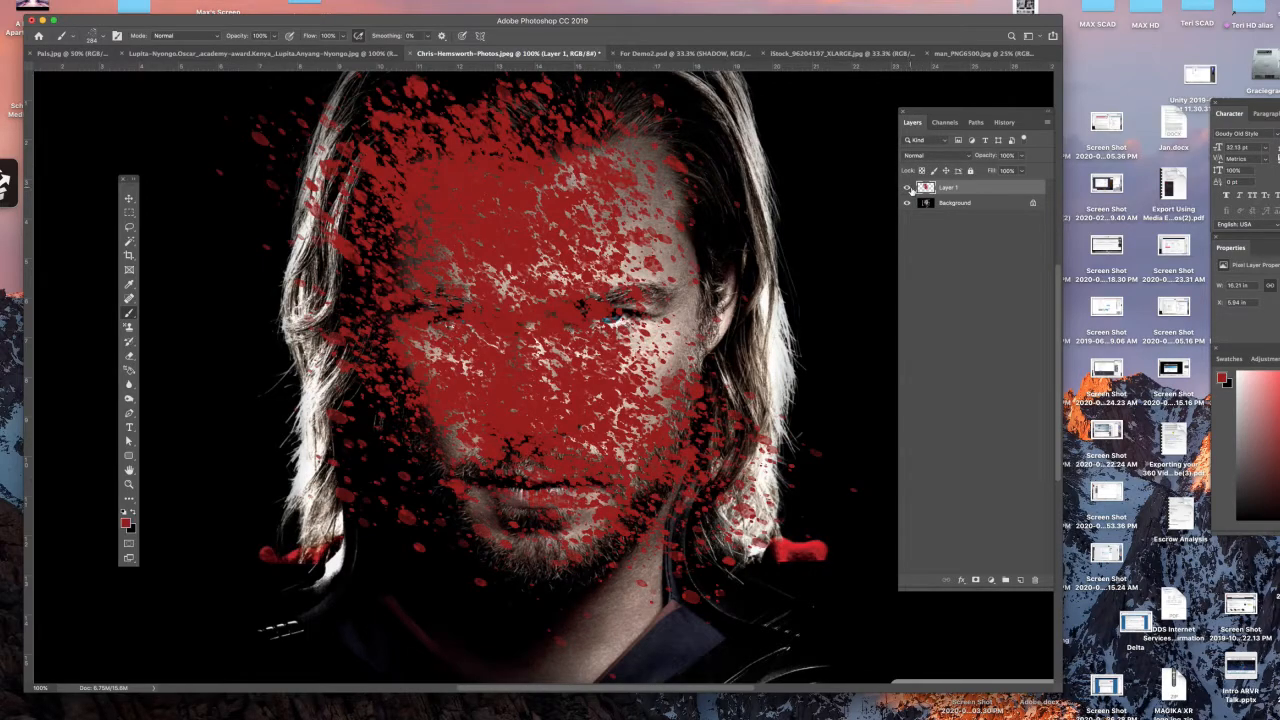
click(908, 188)
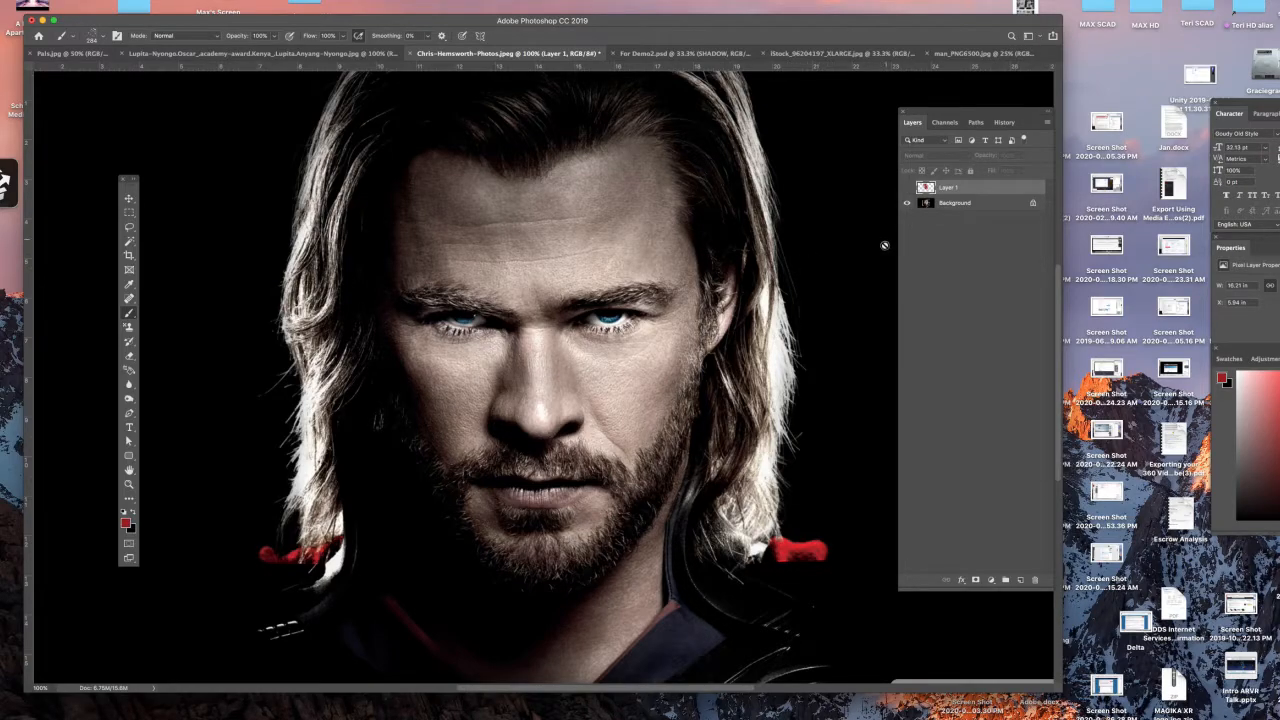
click(907, 187)
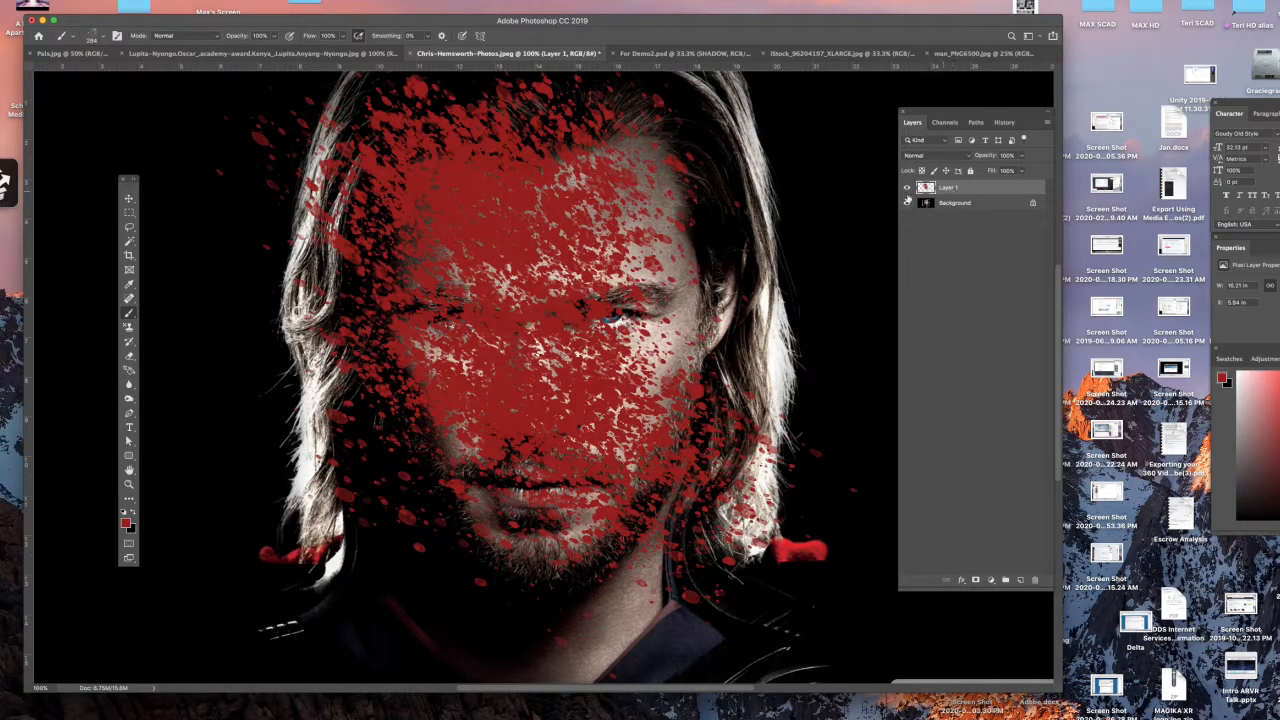
drag(945, 187, 1036, 580)
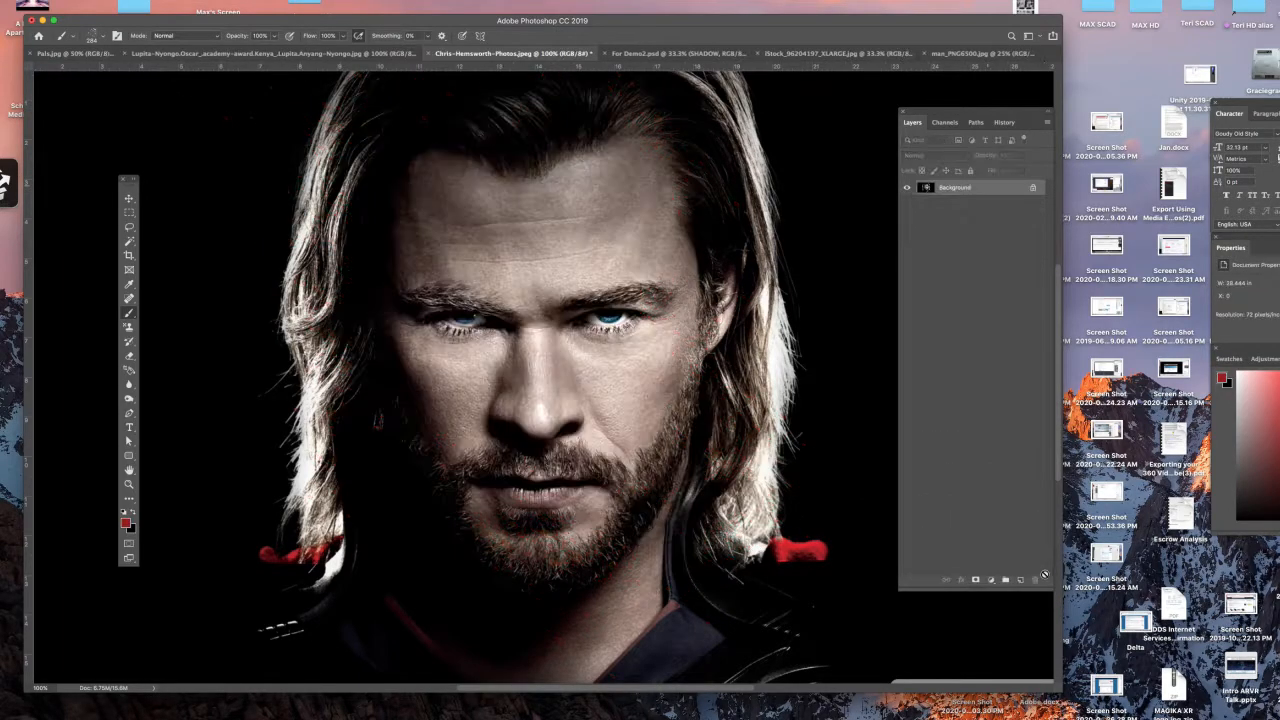
- Add another blank layer, reduce the spatter brush size, and delete the layer without painting on it
click(1020, 581)
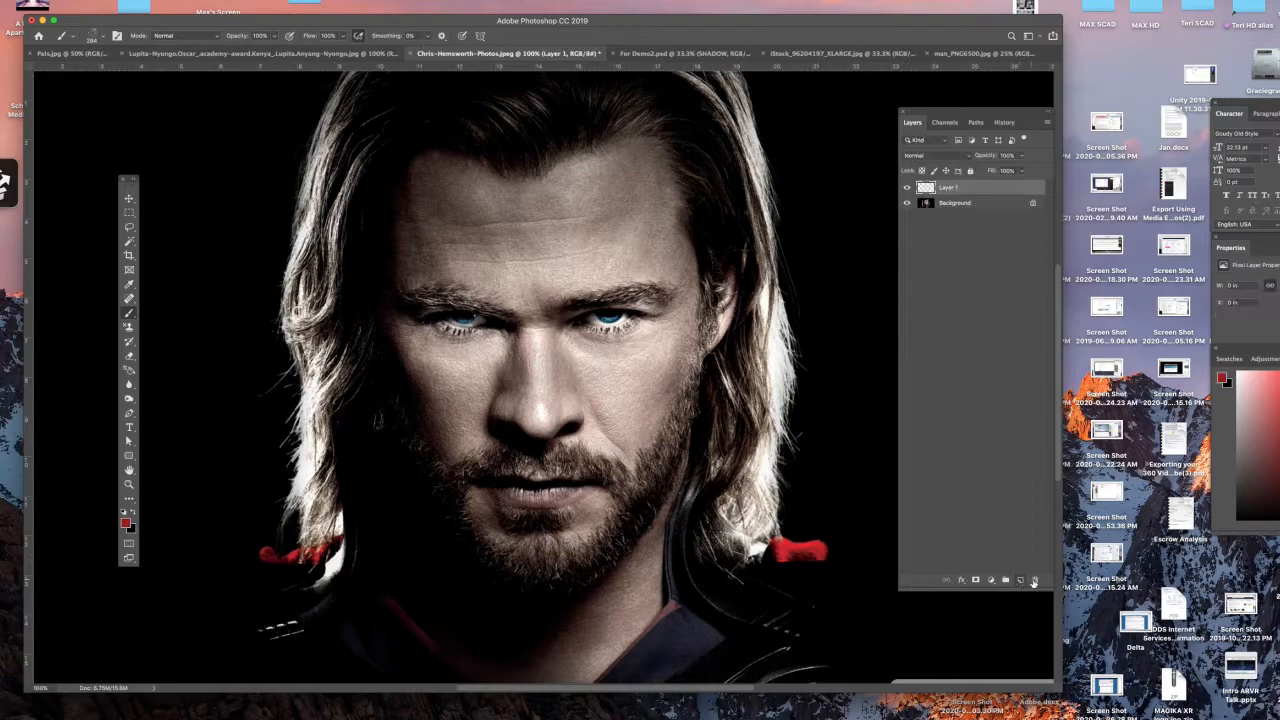
click(103, 36)
drag(107, 71, 103, 71)
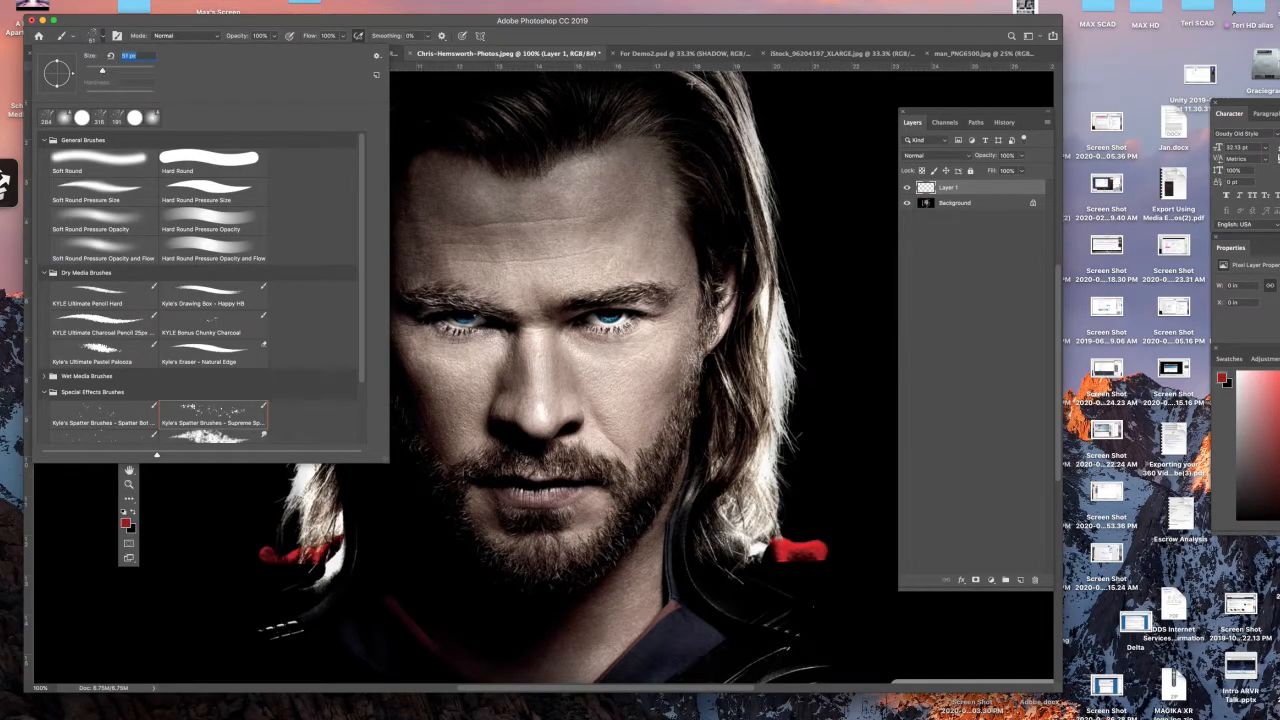
click(742, 31)
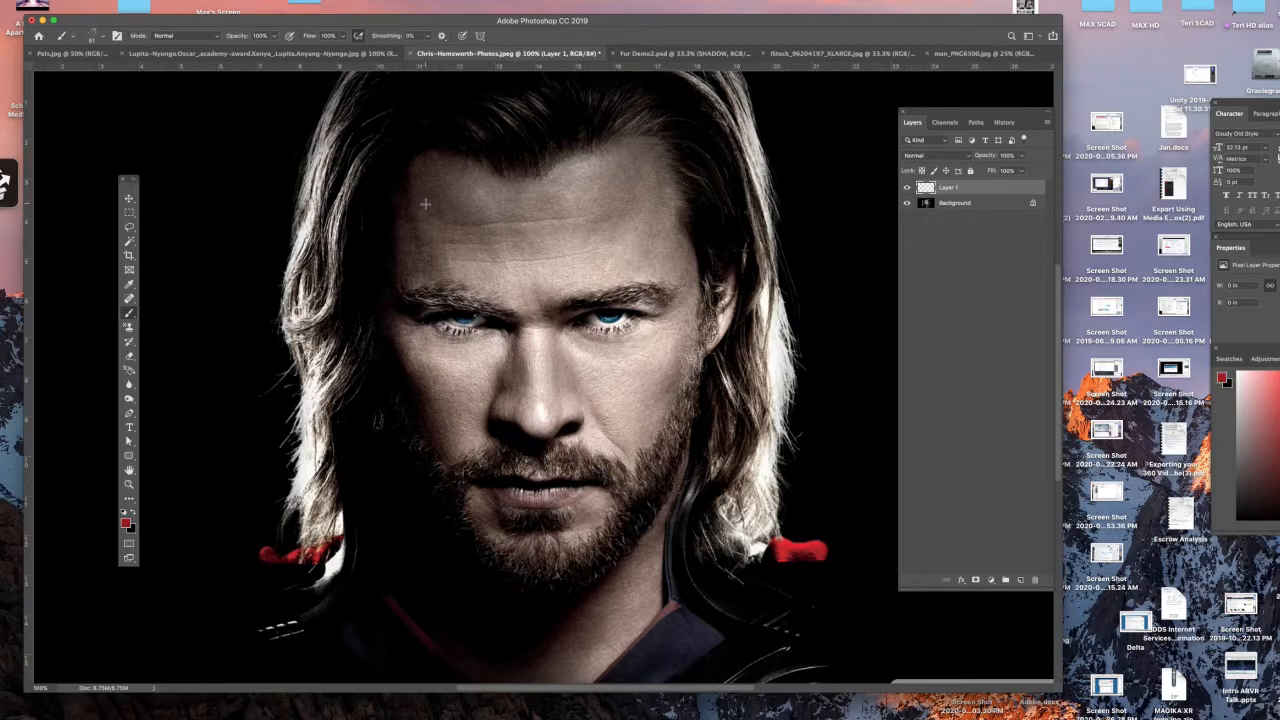
drag(1012, 188, 1040, 578)
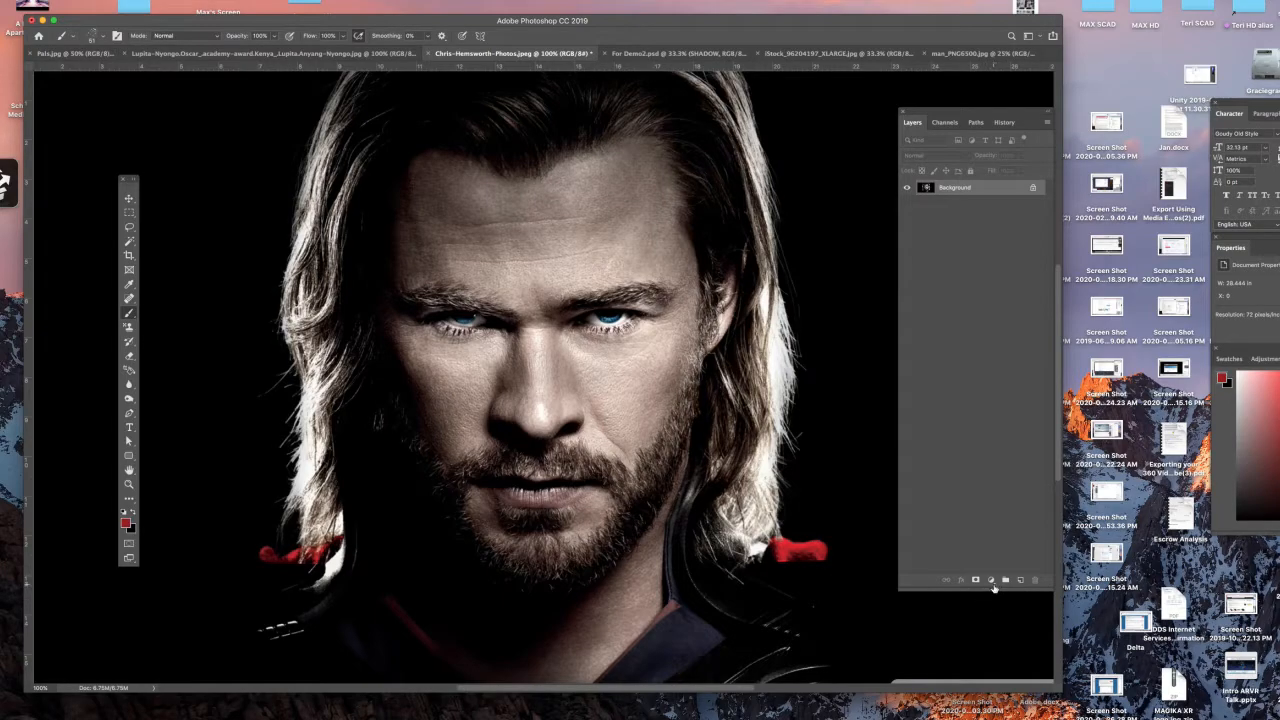
- Add a Black & White adjustment layer above the Background and toggle its visibility to compare the photo
click(991, 580)
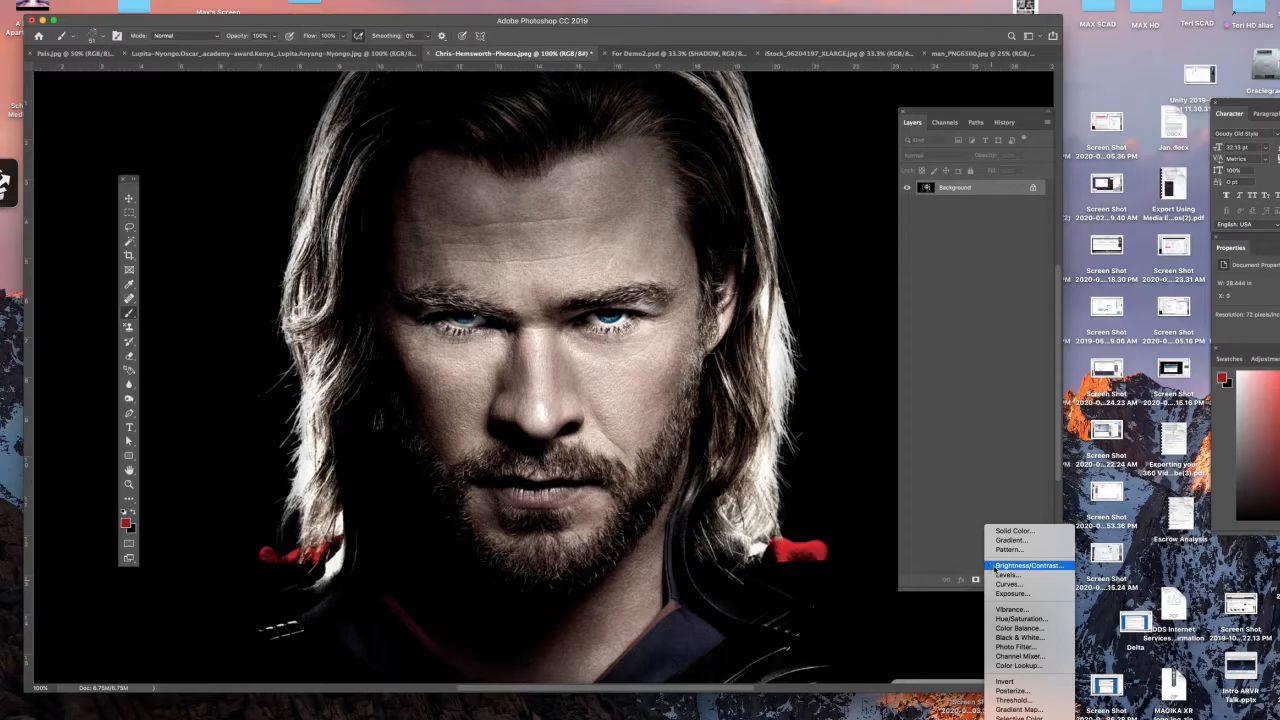
click(1030, 641)
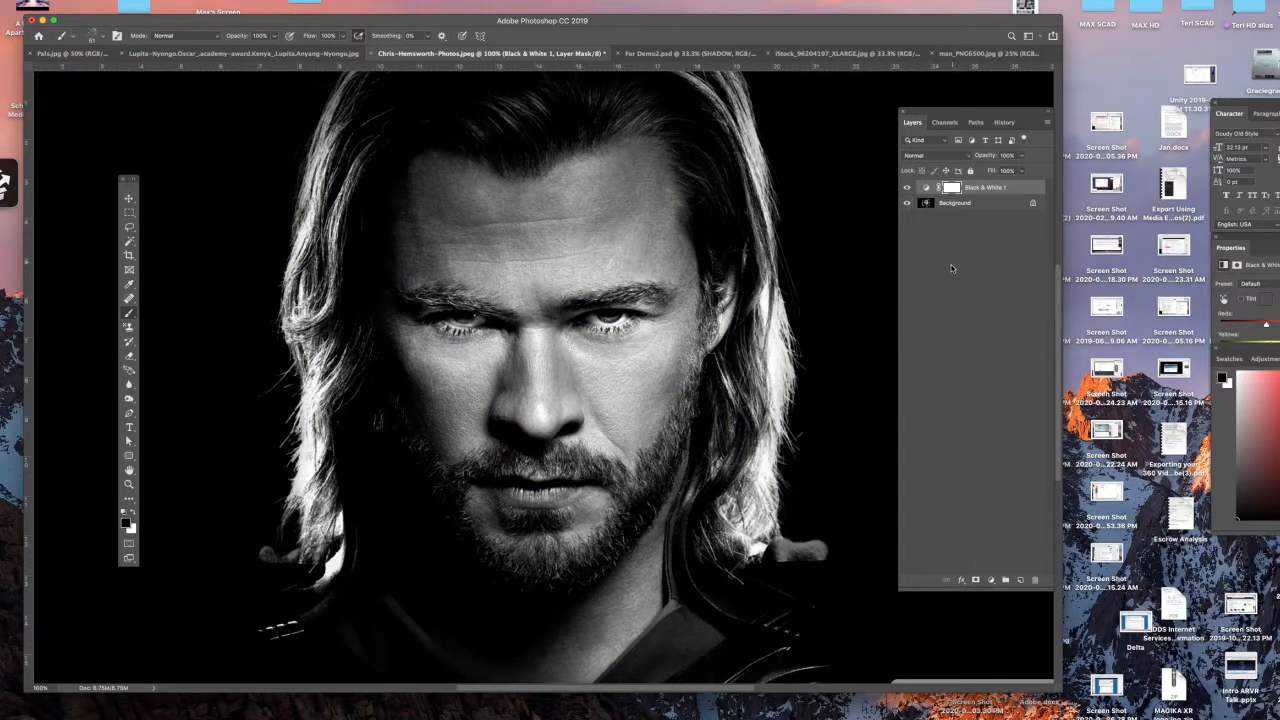
click(991, 580)
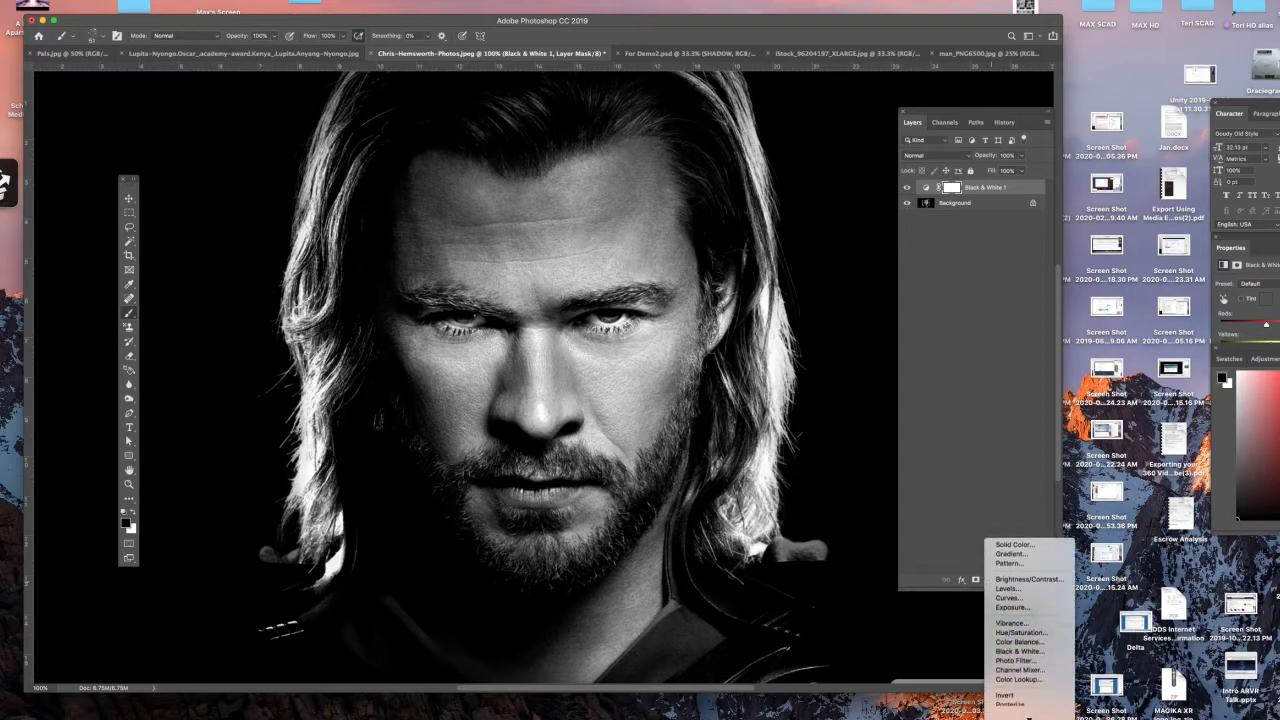
click(926, 516)
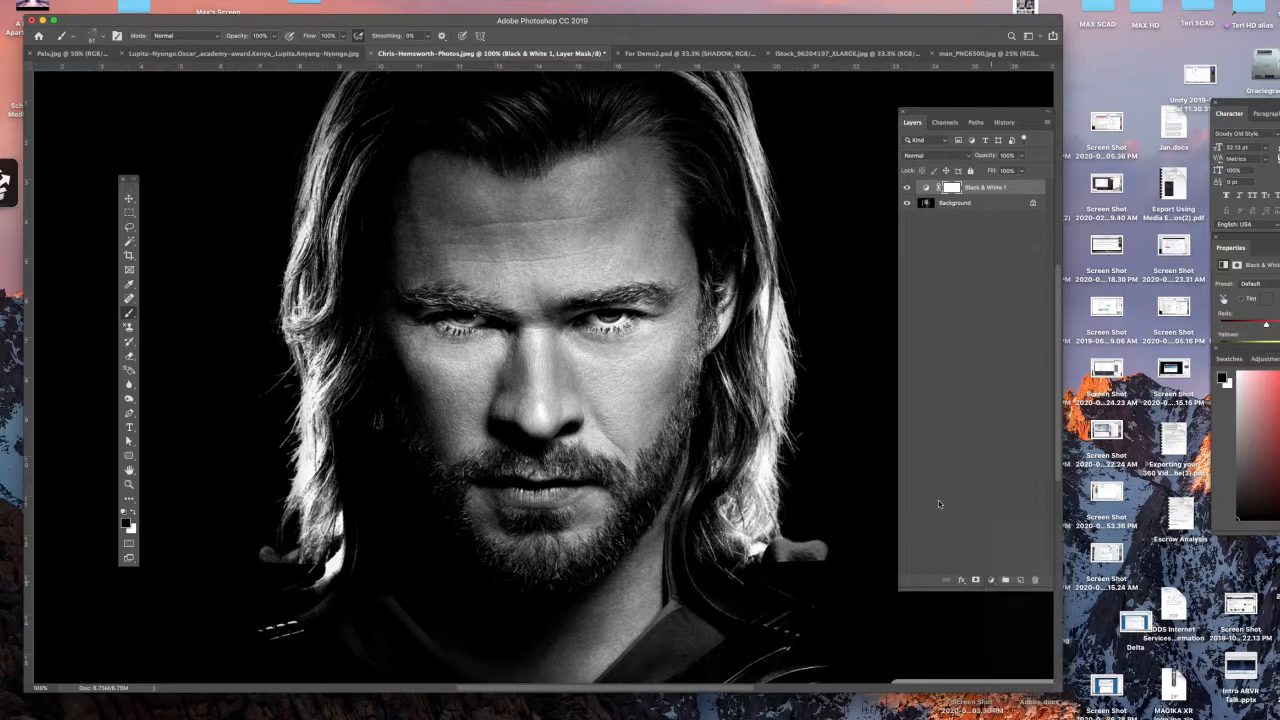
click(907, 188)
click(907, 188)
- Try the Black & White adjustment layer at 50% opacity, comparing it hidden and shown, and restore it to 100%
click(992, 188)
click(1021, 157)
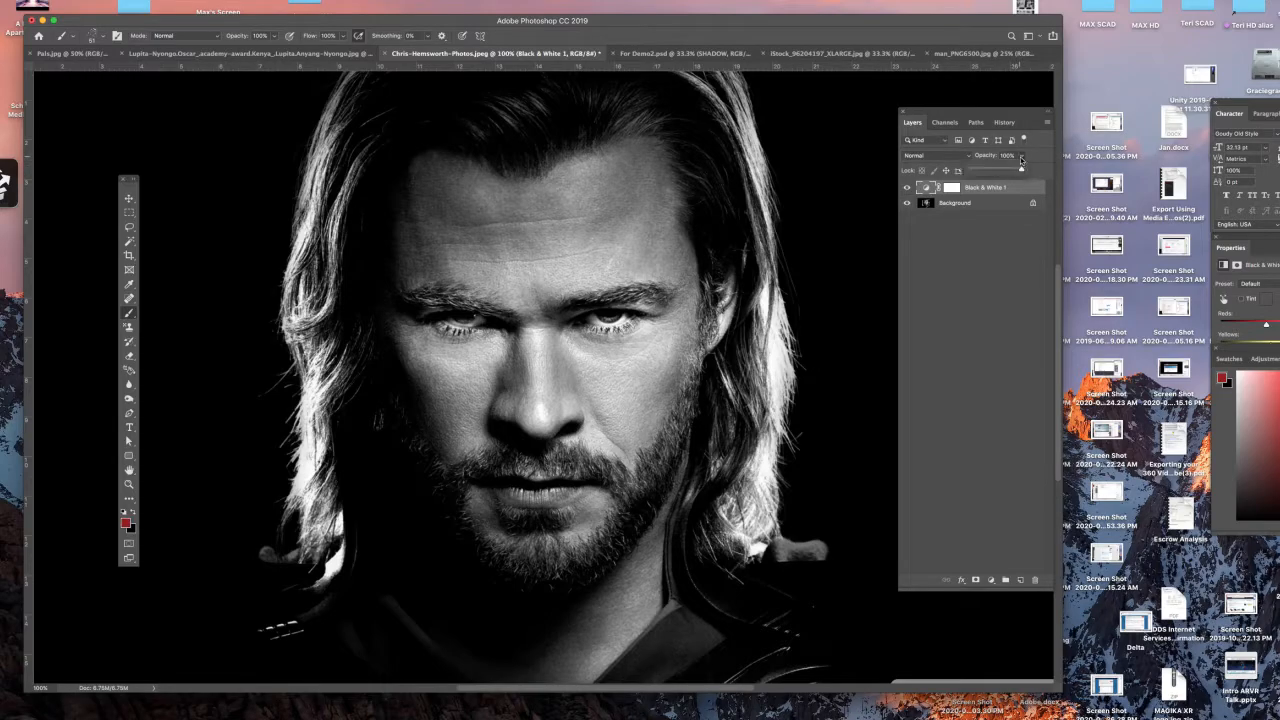
click(995, 170)
click(907, 188)
click(907, 188)
click(907, 188)
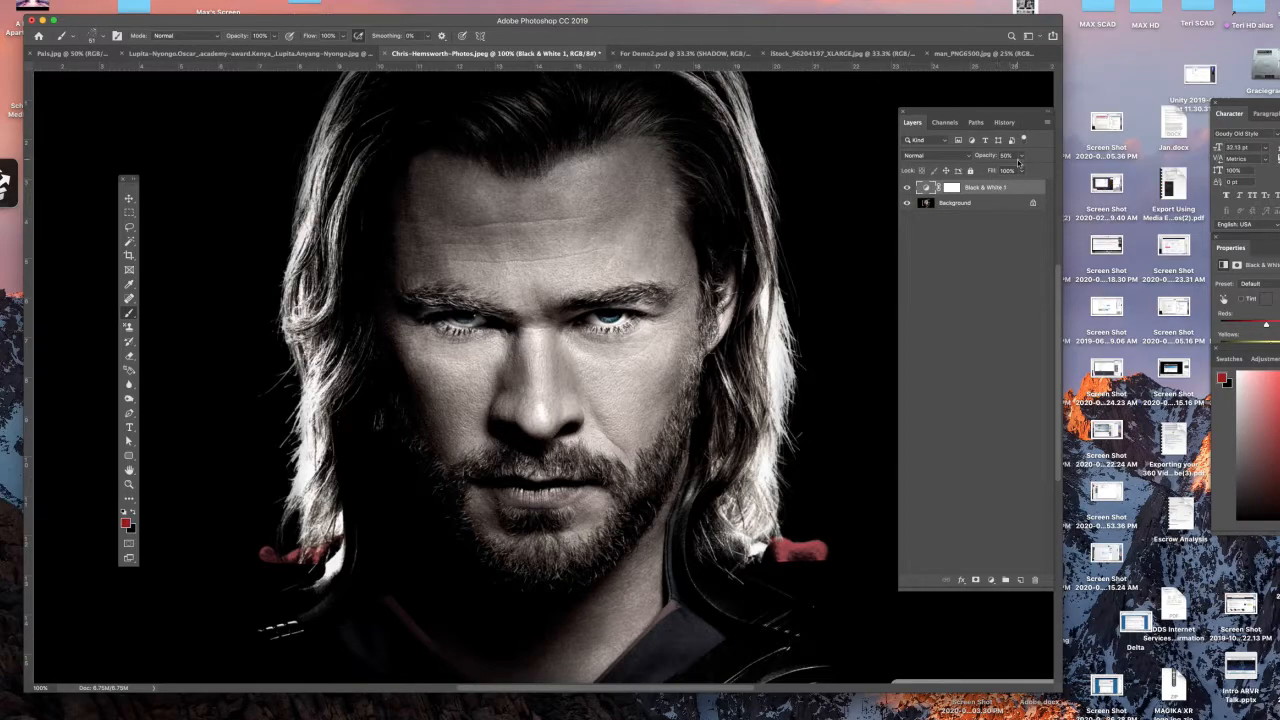
drag(1020, 158, 1051, 193)
- Place the Properties panel beside the Layers panel and switch from the layer mask's properties to the Black & White adjustment settings
click(952, 188)
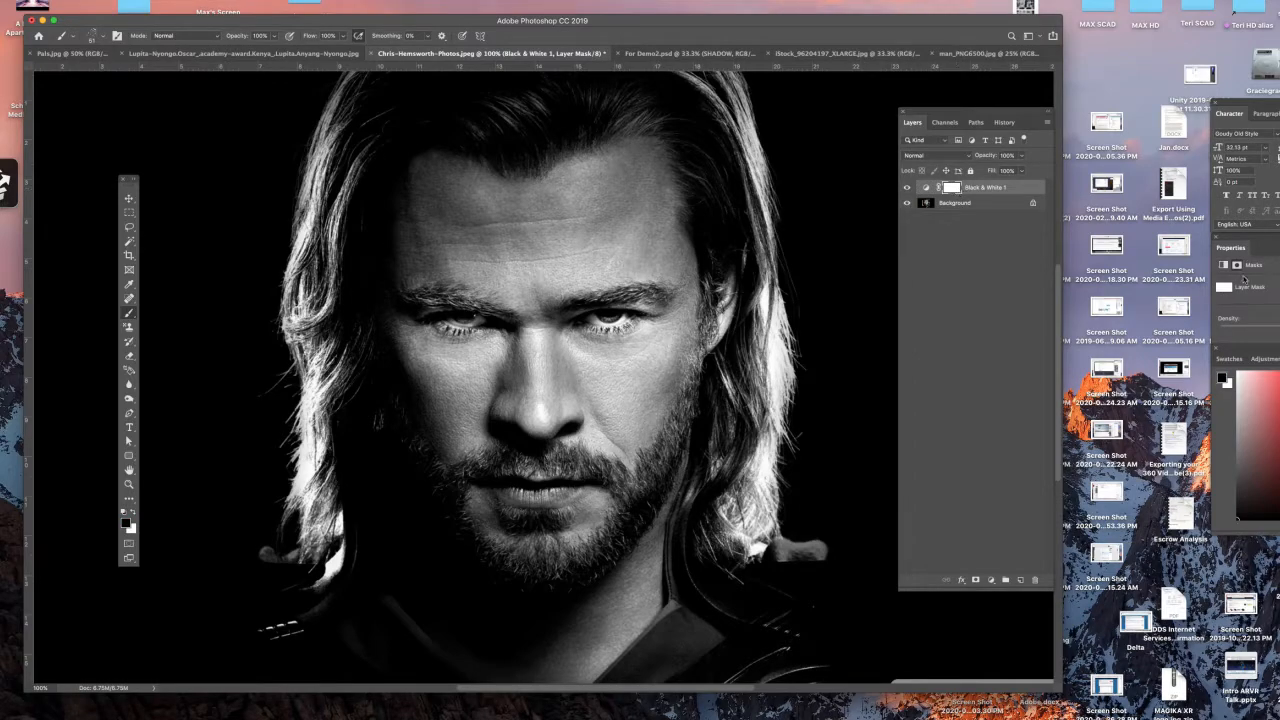
drag(1230, 247, 851, 208)
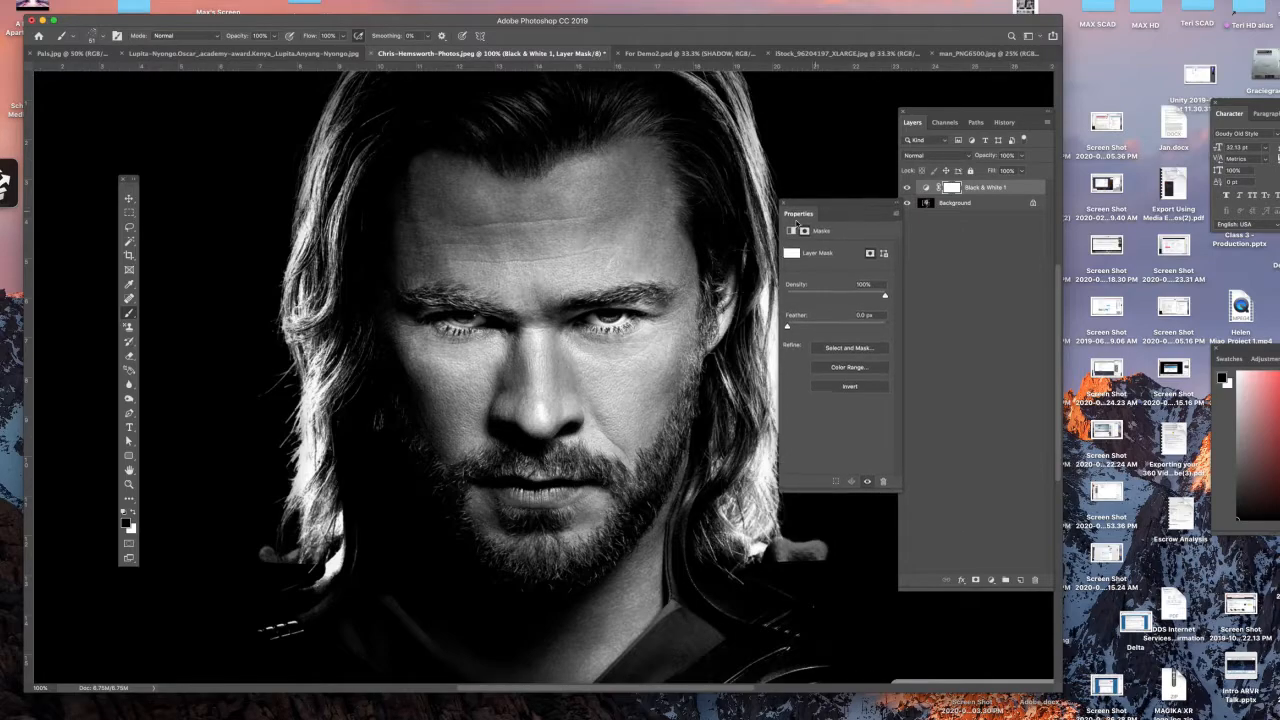
click(791, 231)
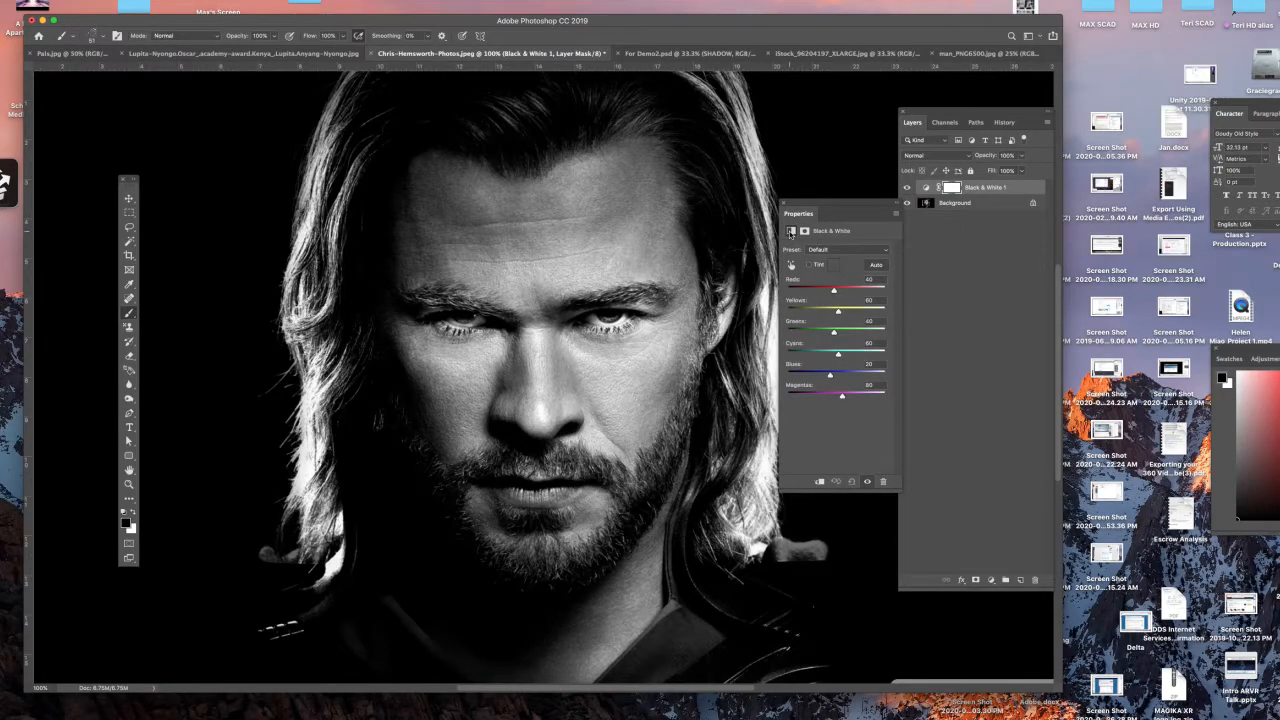
click(928, 188)
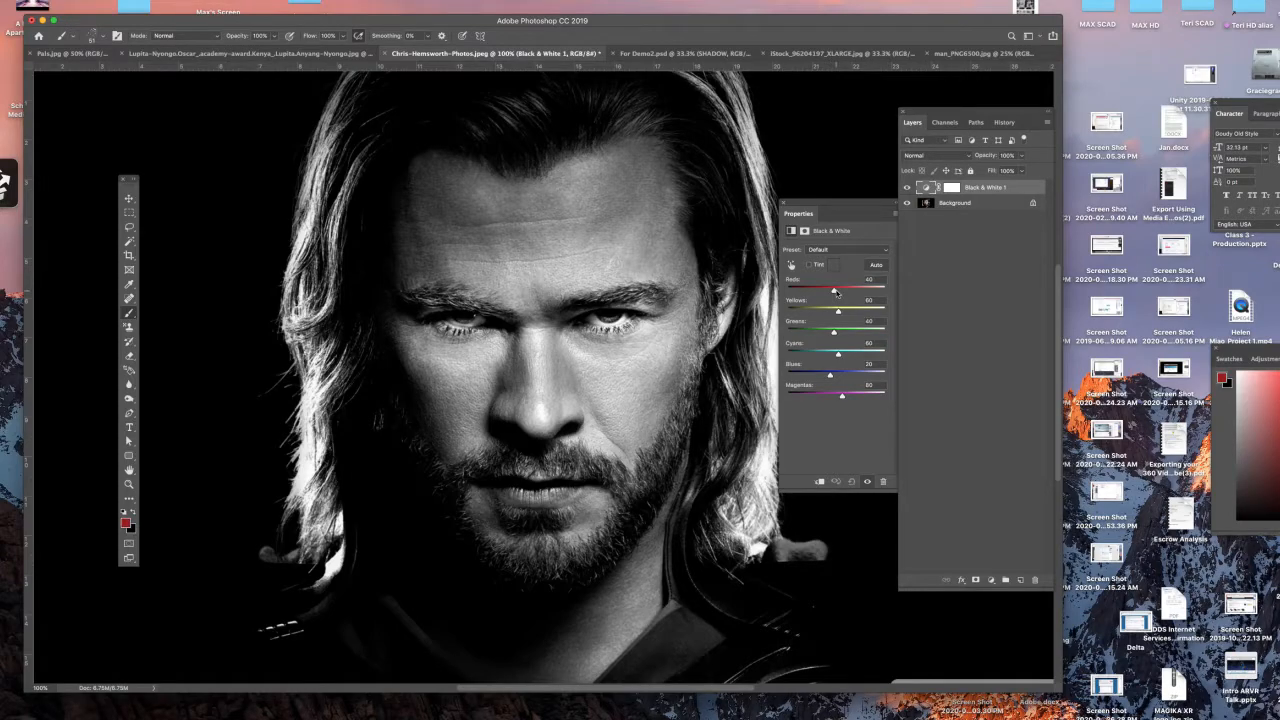
- Raise the Black & White adjustment's Reds to about 47 and select its layer mask
drag(835, 290, 837, 291)
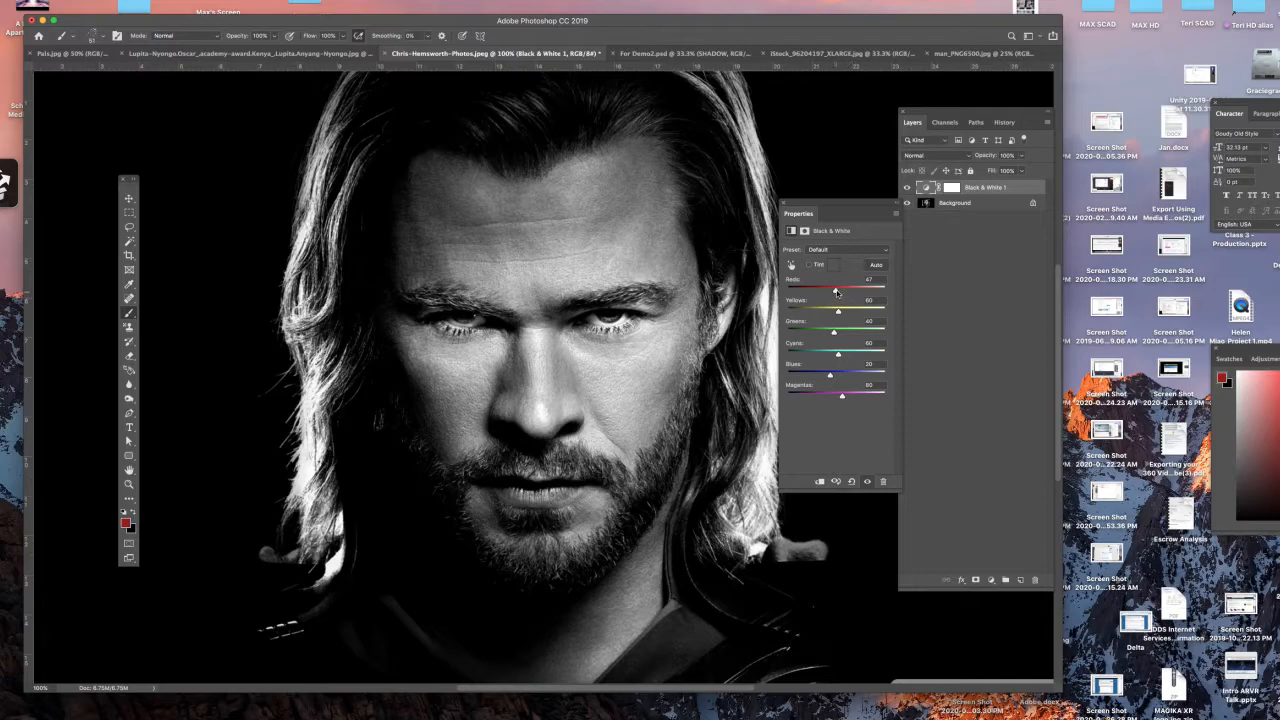
drag(836, 292, 836, 291)
click(953, 189)
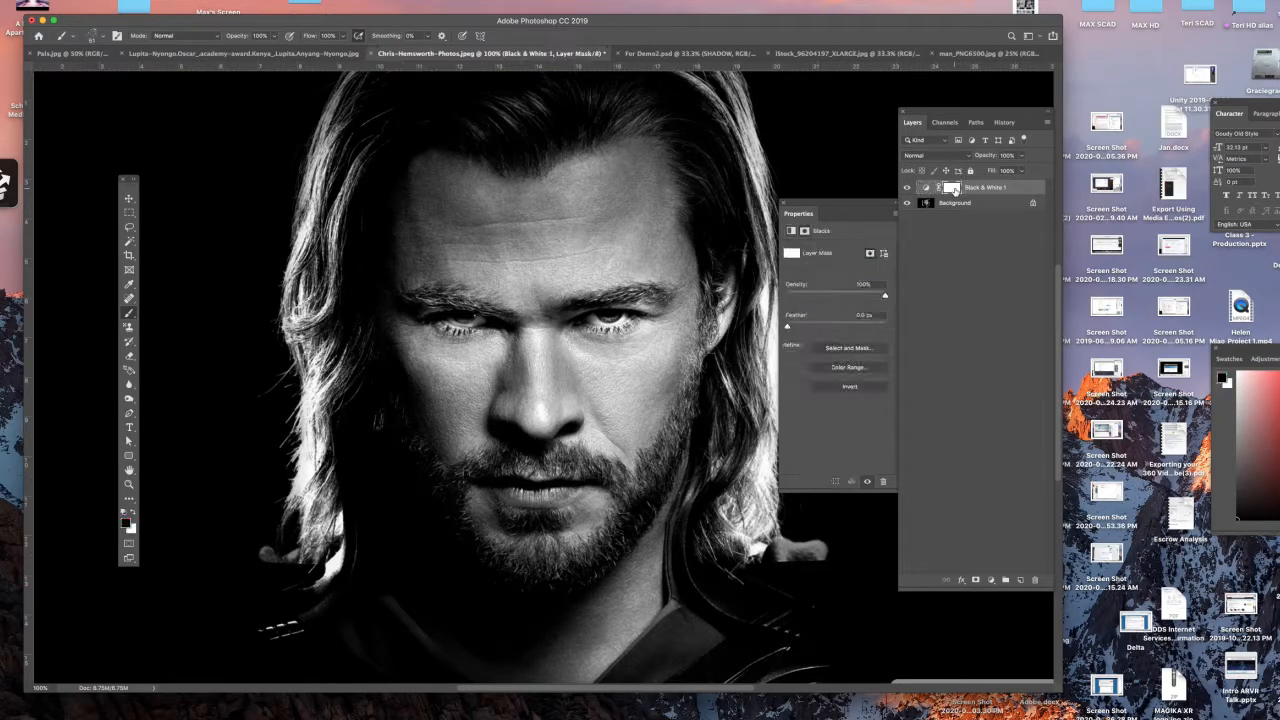
- Move the Properties panel off the photo to the free area outside the document window
drag(857, 206, 1152, 249)
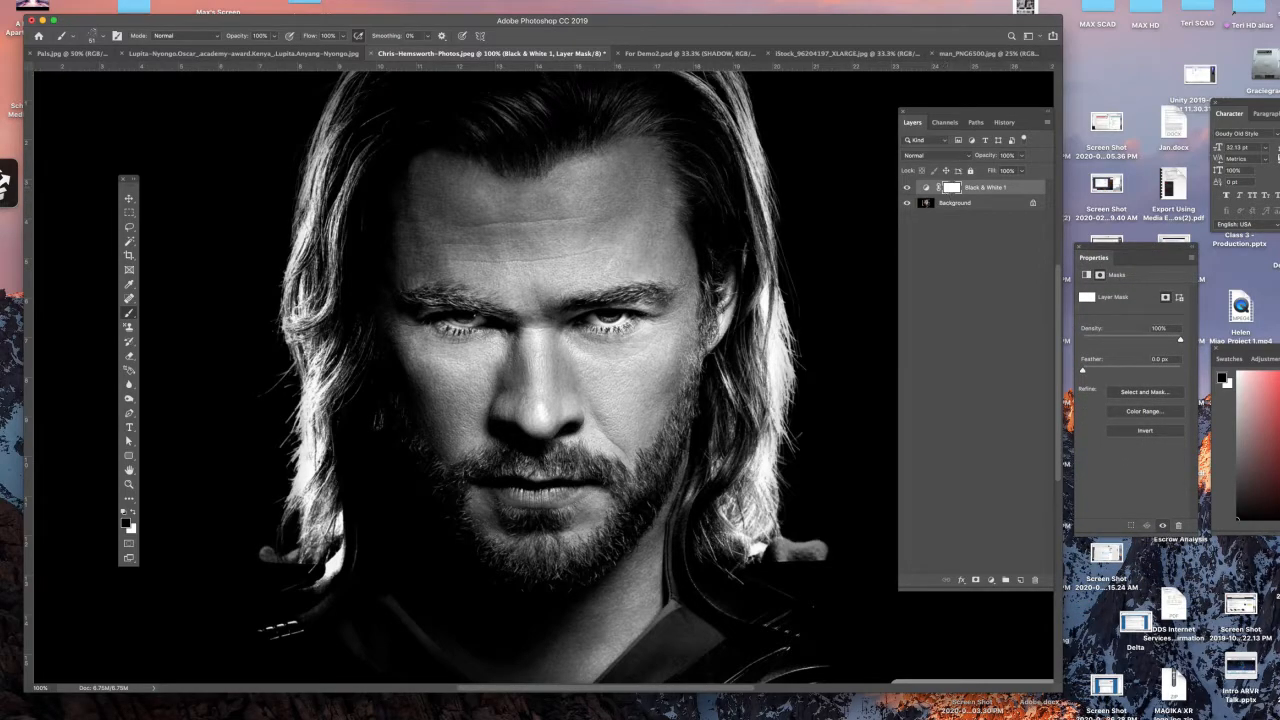
click(176, 0)
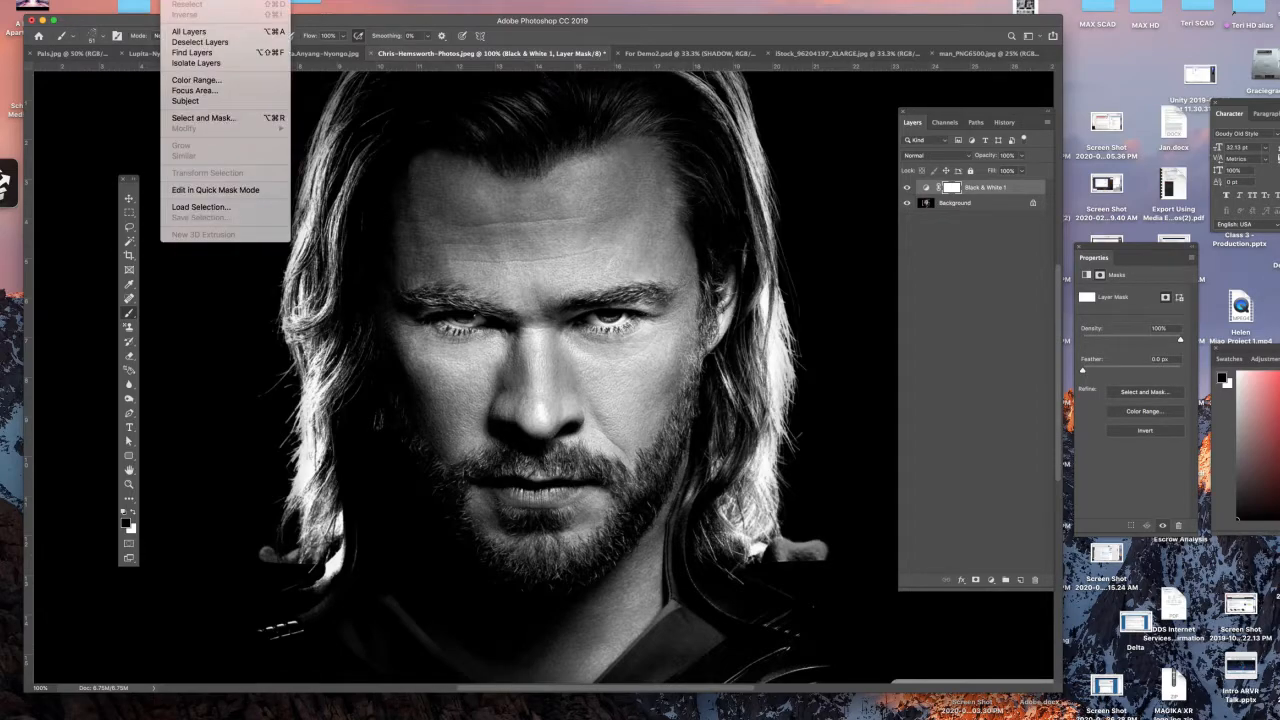
click(176, 0)
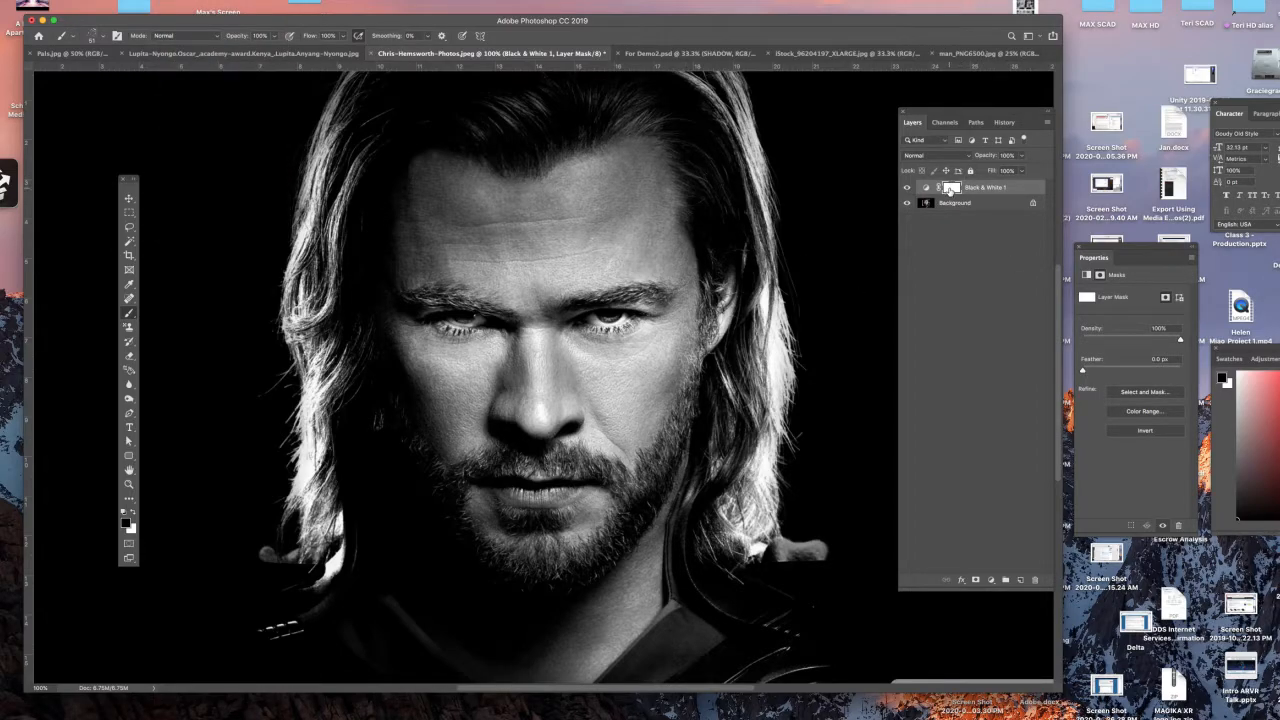
- Try inverting the Black & White layer's mask to black, invert it back to white and reselect the mask
key(ctrl+i)
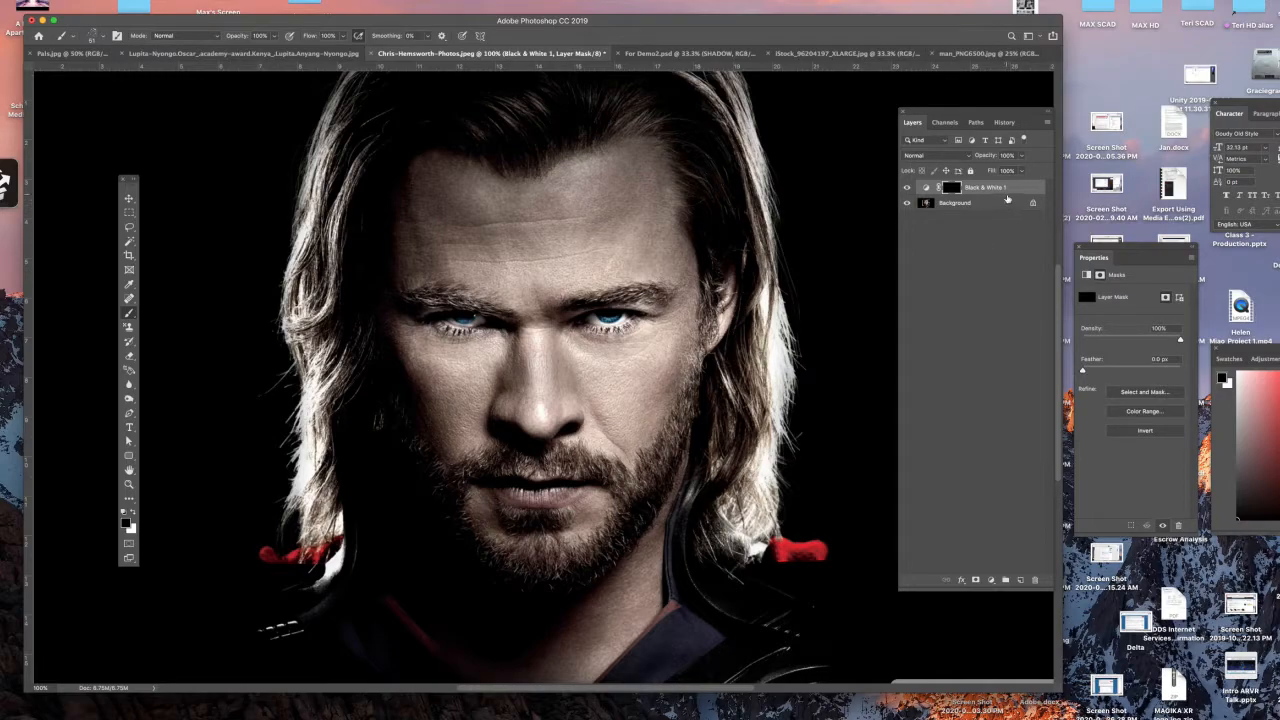
key(ctrl+i)
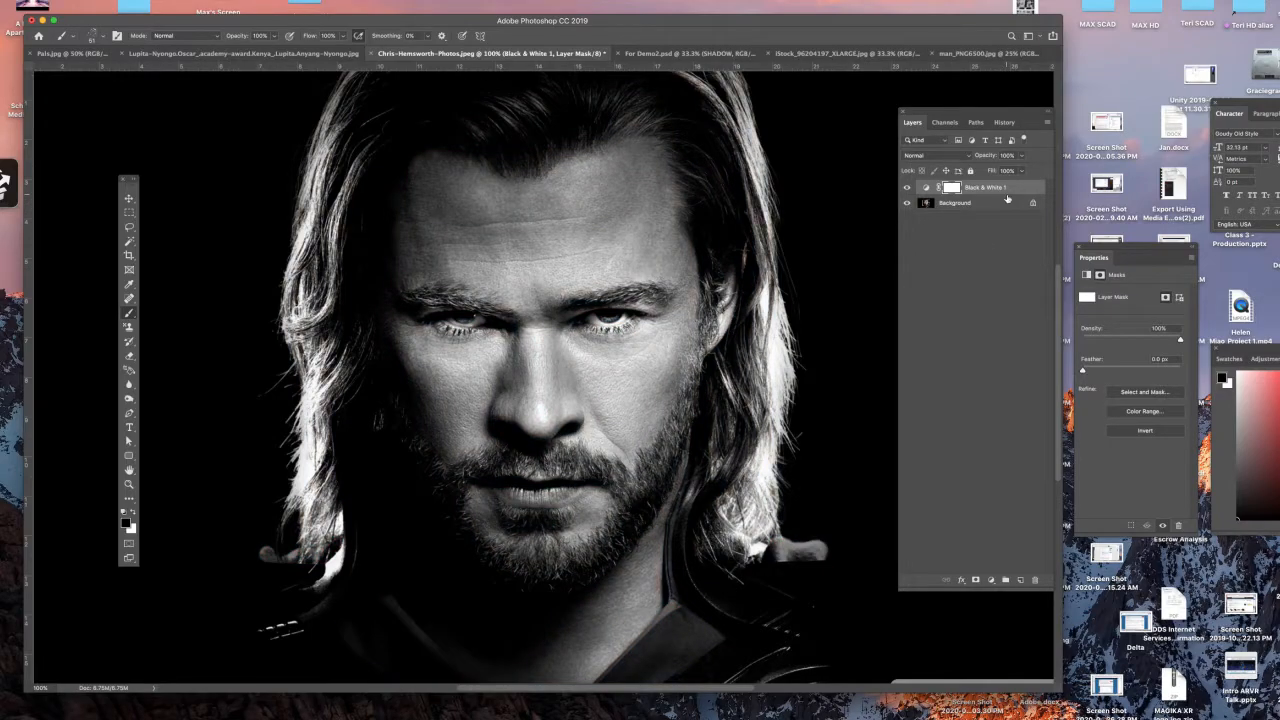
click(954, 188)
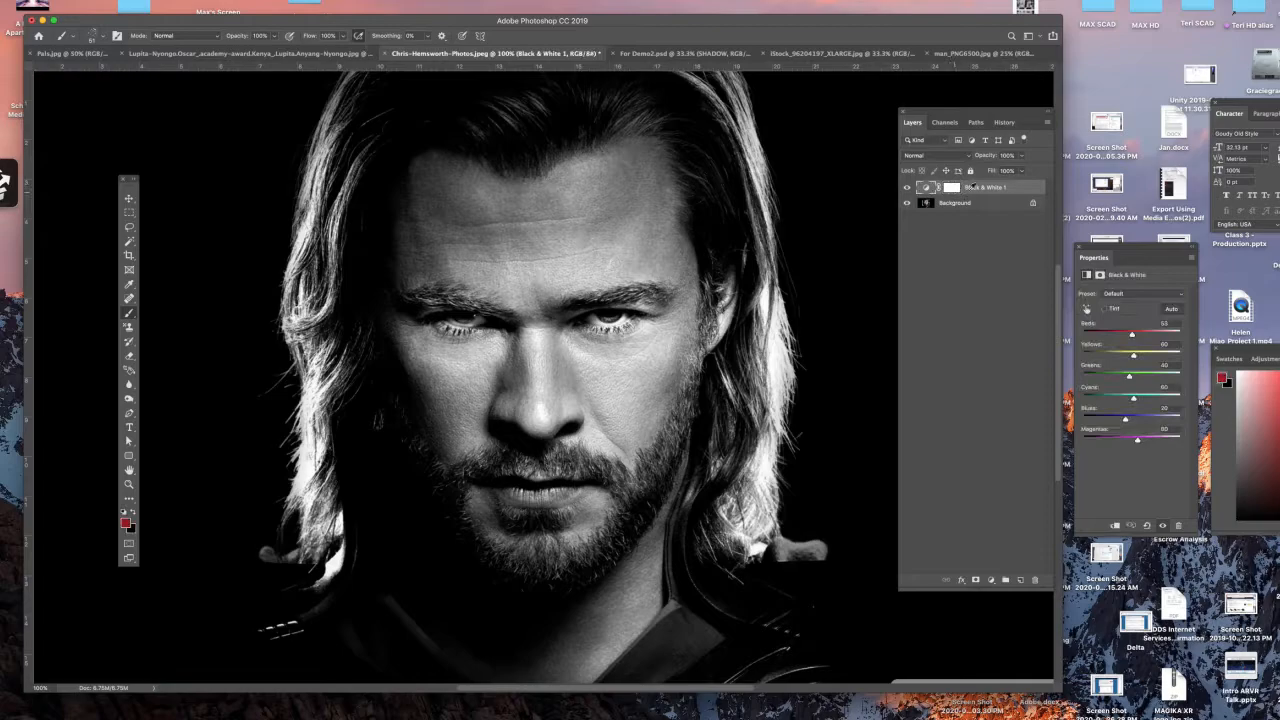
click(952, 189)
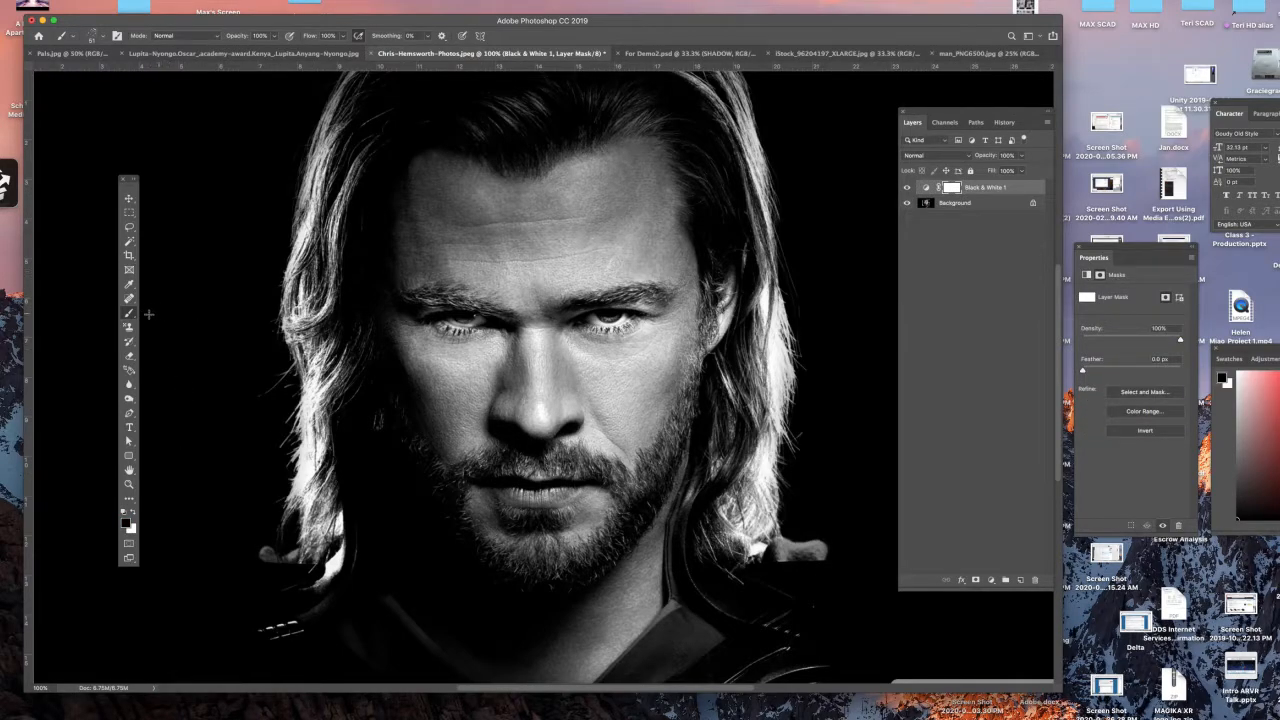
- Paint black over both eyes on the Black & White mask, comparing the photo with the adjustment layer hidden and shown
mouse_move(617, 319)
mouse_down()
mouse_move(651, 295)
mouse_move(561, 311)
mouse_move(660, 302)
mouse_up()
mouse_move(446, 302)
mouse_down()
mouse_move(412, 304)
mouse_move(476, 314)
mouse_up()
click(969, 189)
click(907, 188)
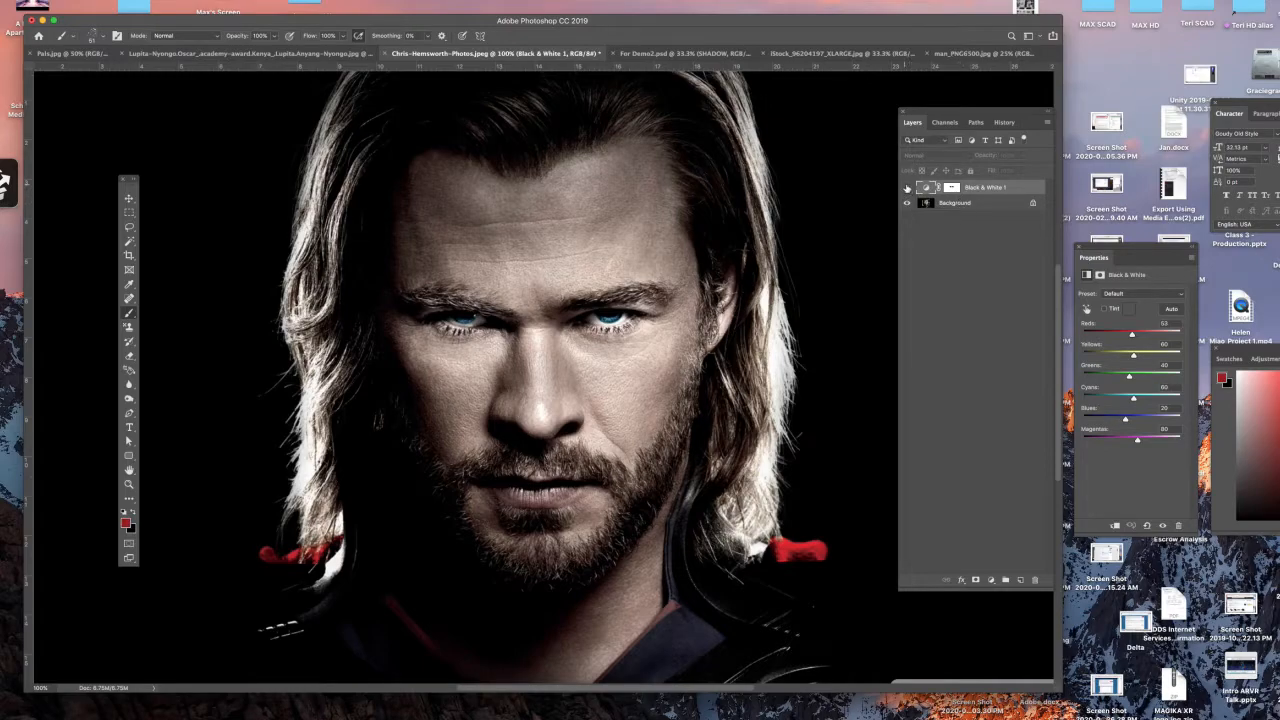
click(907, 188)
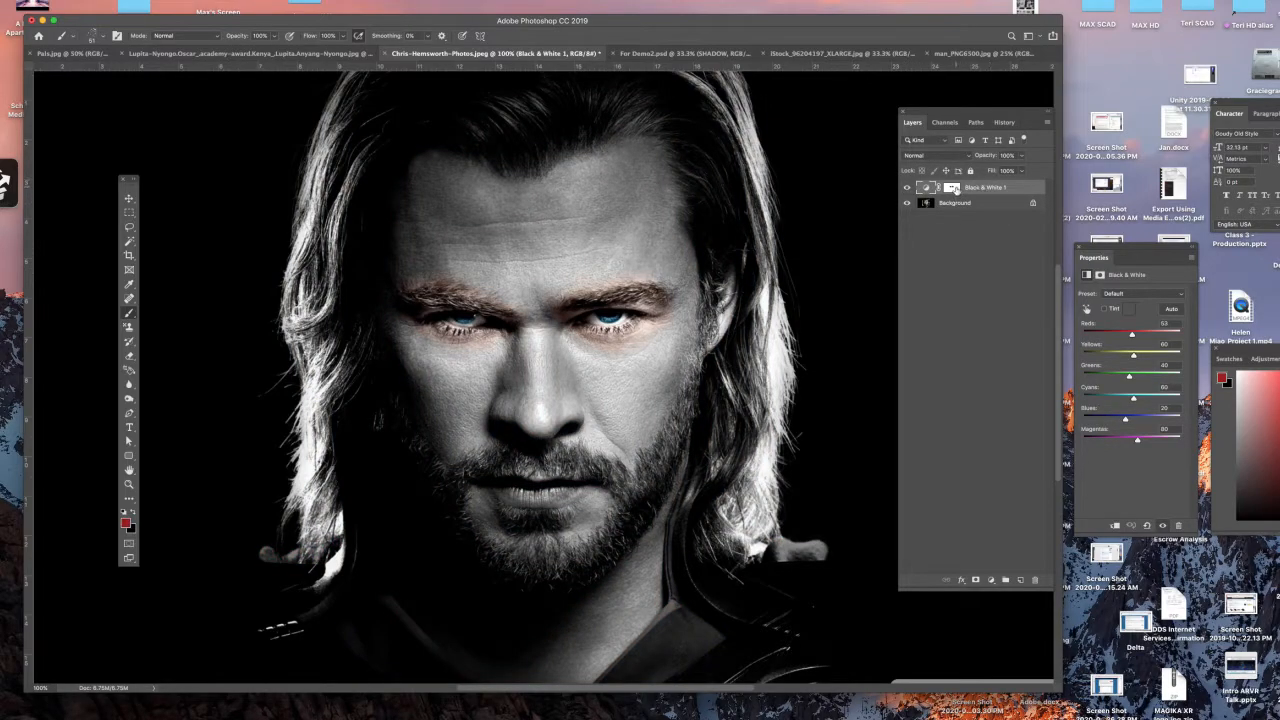
- Select the Black & White mask and paint white over the eyes to restore the black-and-white effect
click(955, 189)
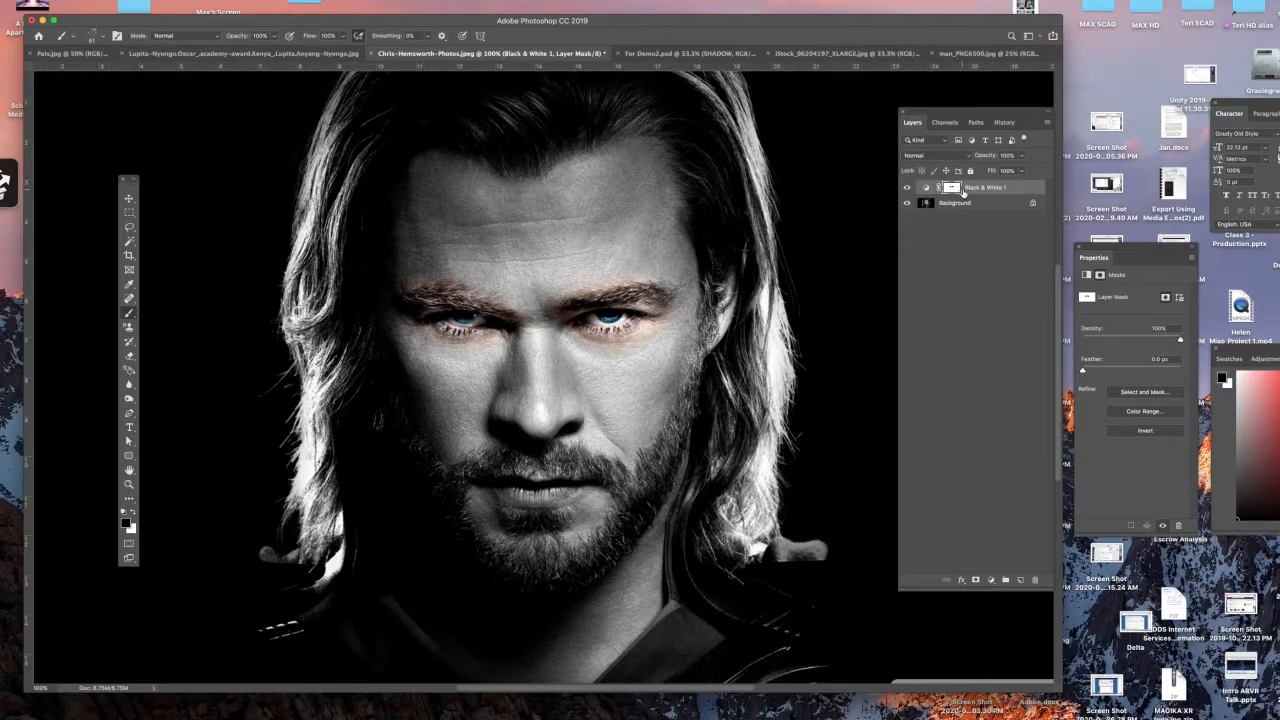
click(134, 511)
- Hide the Black & White layer and add an Invert adjustment layer directly above the Background
click(907, 187)
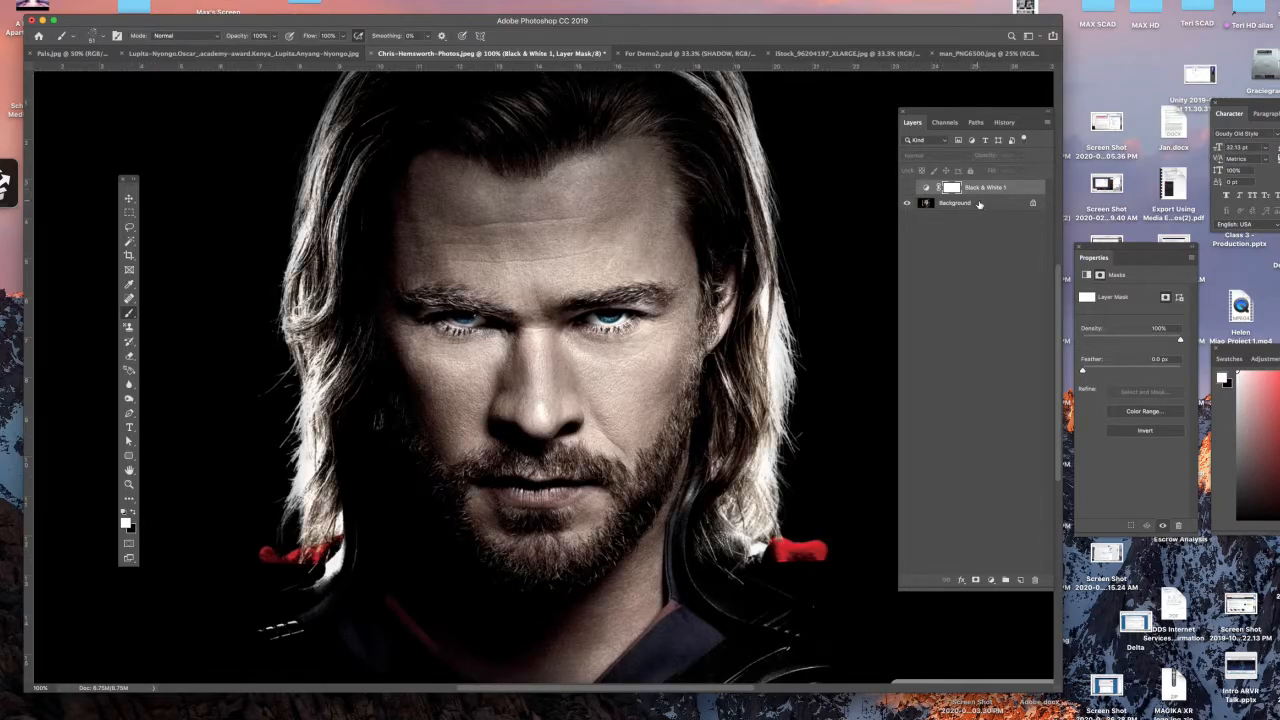
click(980, 205)
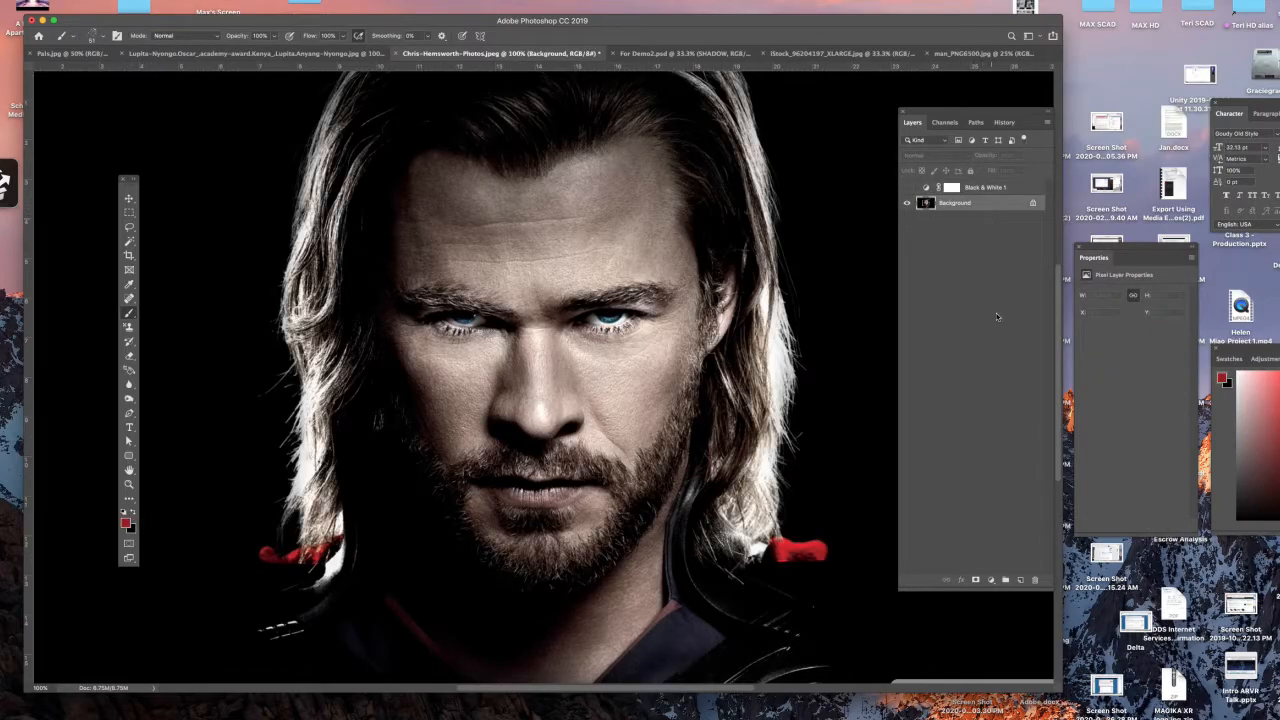
click(991, 580)
mouse_move(1029, 716)
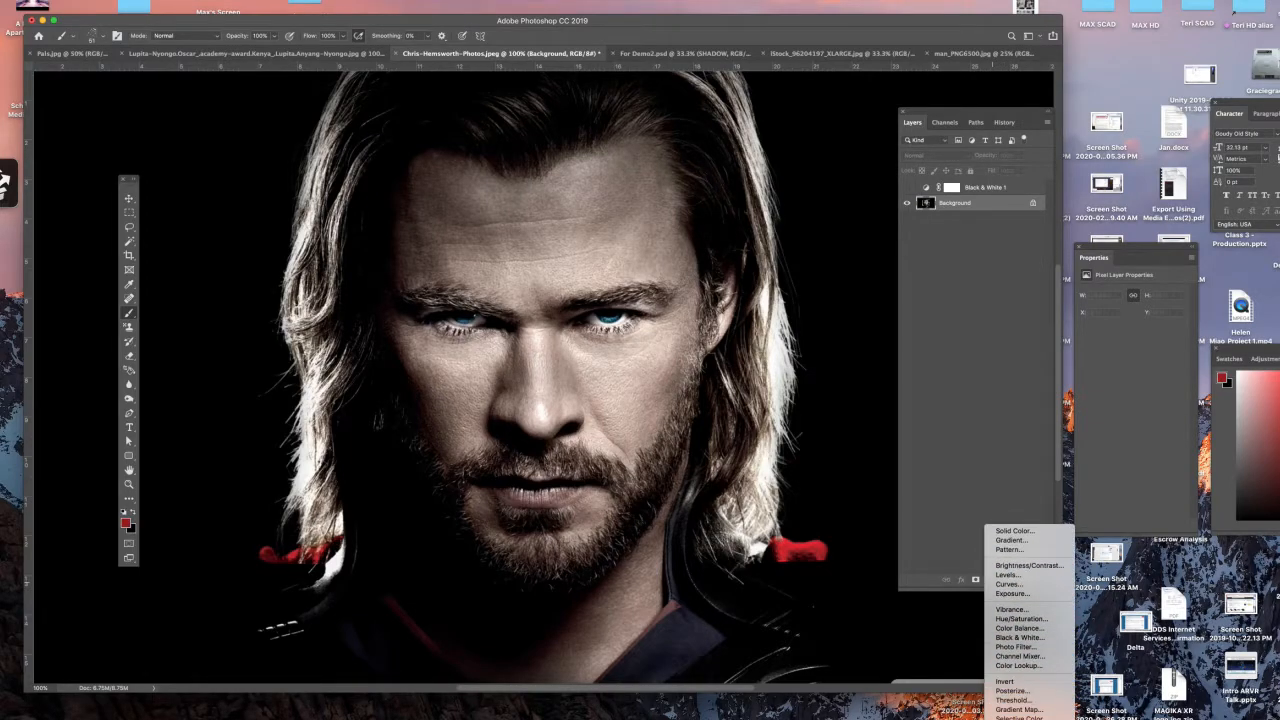
click(1010, 682)
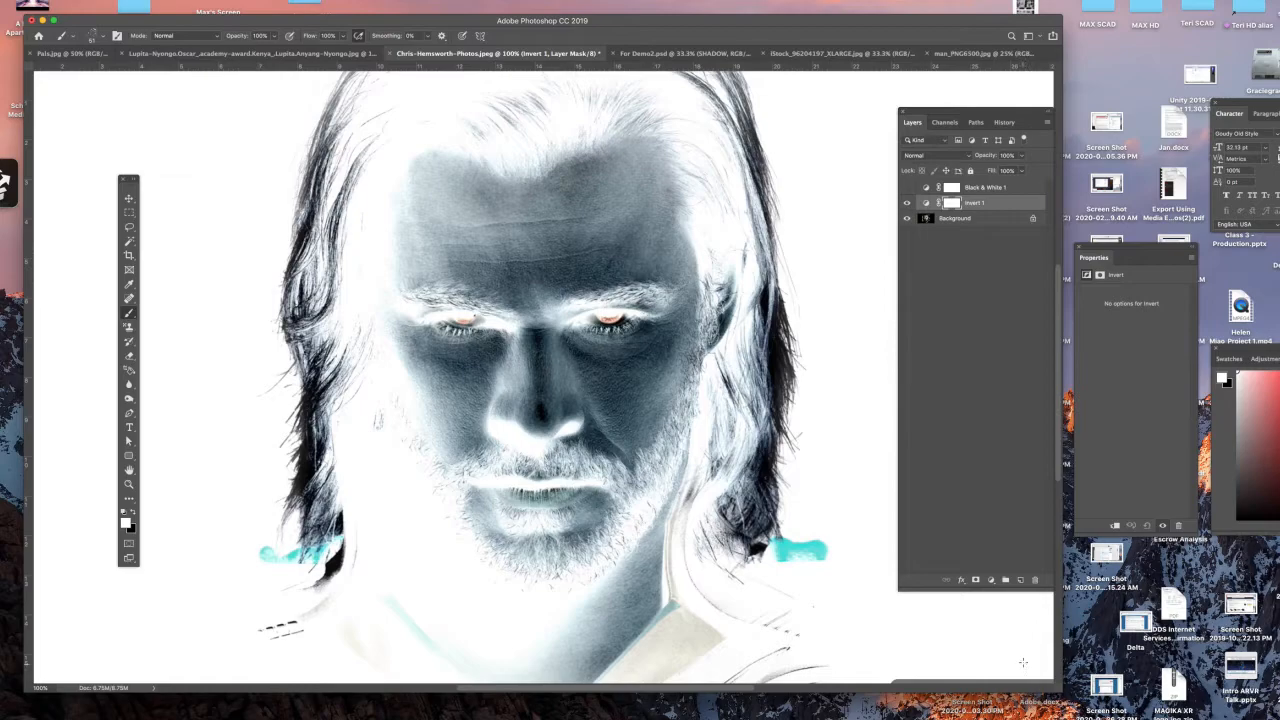
- Select the Invert layer's mask for painting, with black as the foreground colour
click(955, 204)
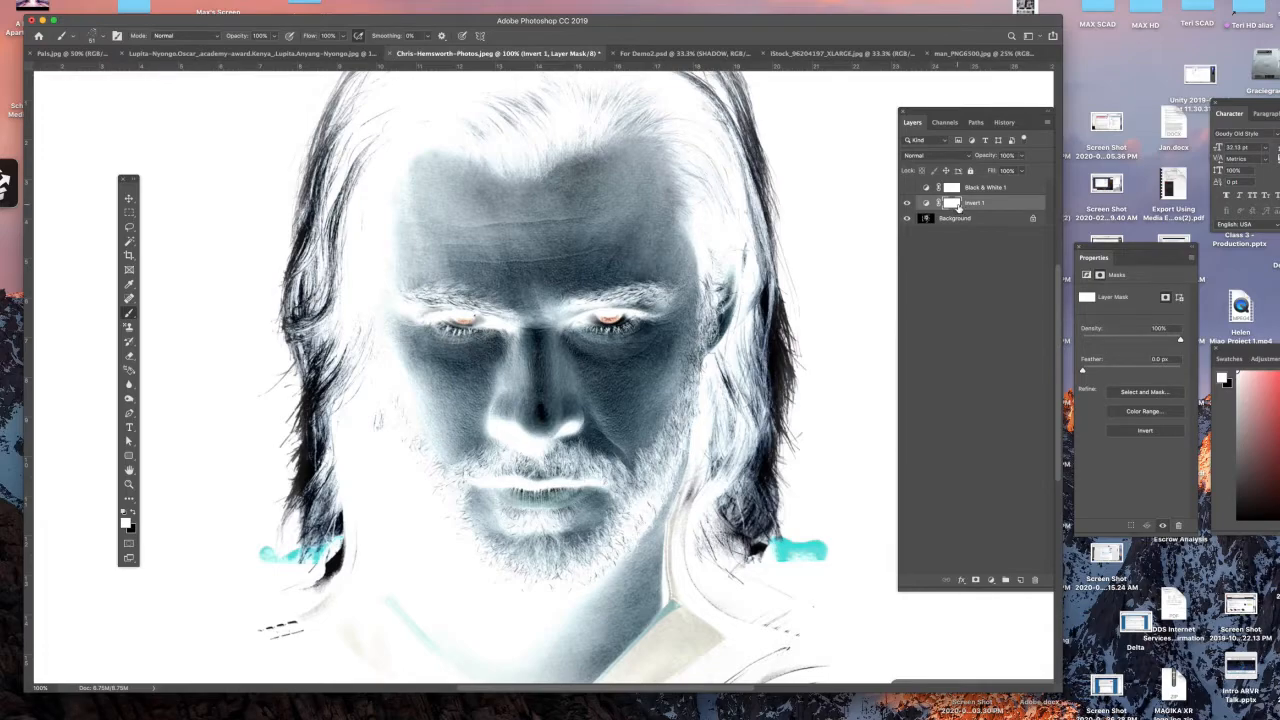
click(136, 513)
double_click(953, 203)
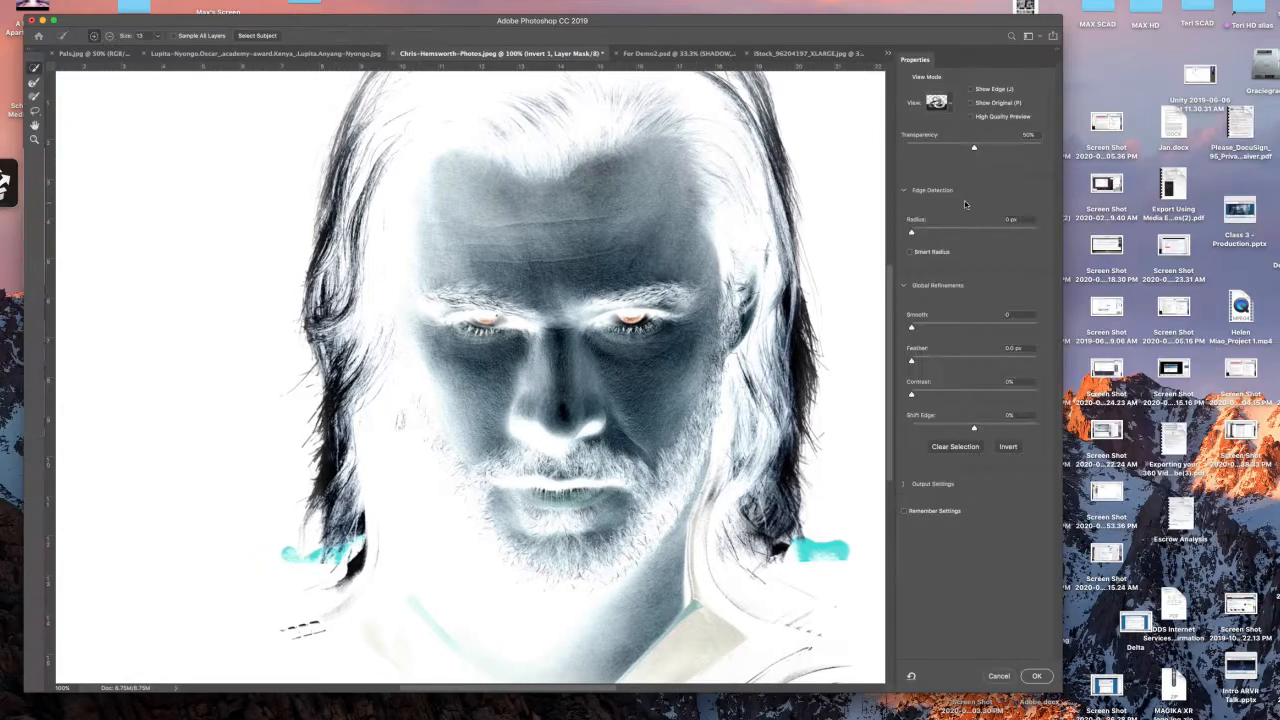
click(1037, 676)
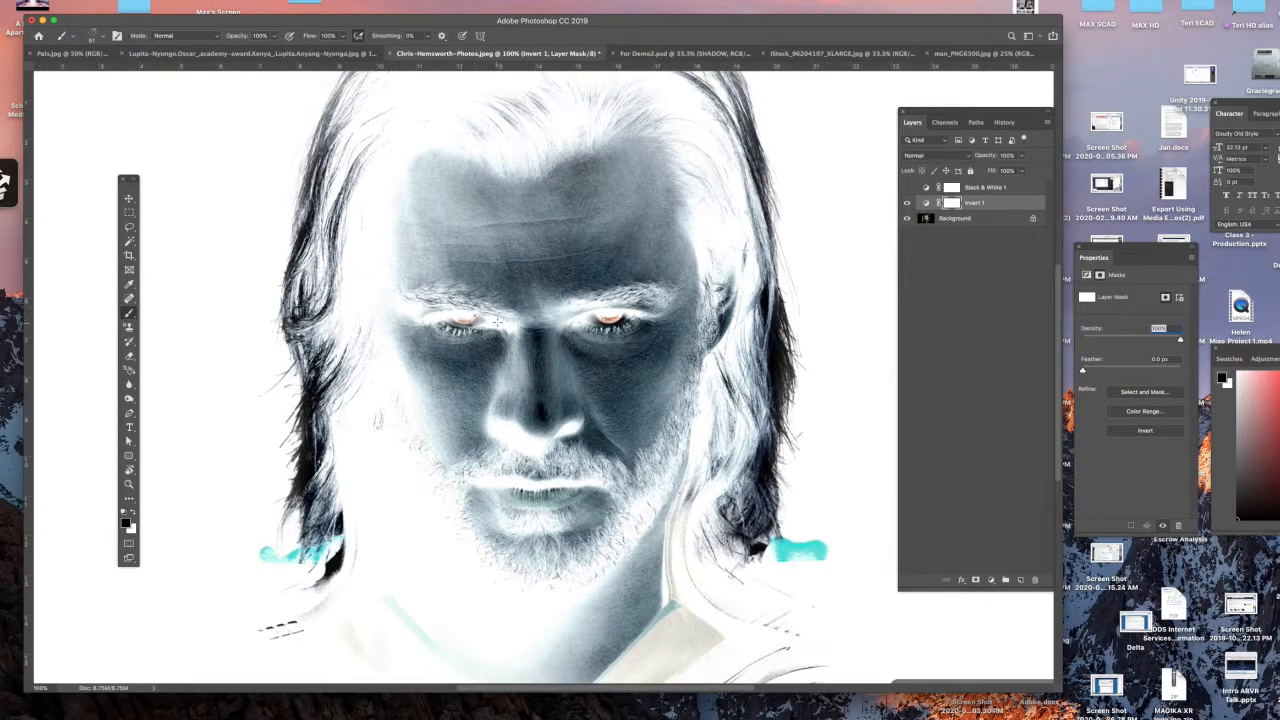
- Try painting black across both eyes on the Invert mask with the spatter brush and undo the stroke
mouse_move(505, 322)
mouse_down()
mouse_move(435, 318)
mouse_move(375, 290)
mouse_move(517, 322)
mouse_move(670, 295)
mouse_move(595, 292)
mouse_move(655, 300)
mouse_move(615, 315)
mouse_move(650, 320)
mouse_move(498, 325)
mouse_move(535, 335)
mouse_move(701, 296)
mouse_move(365, 300)
mouse_up()
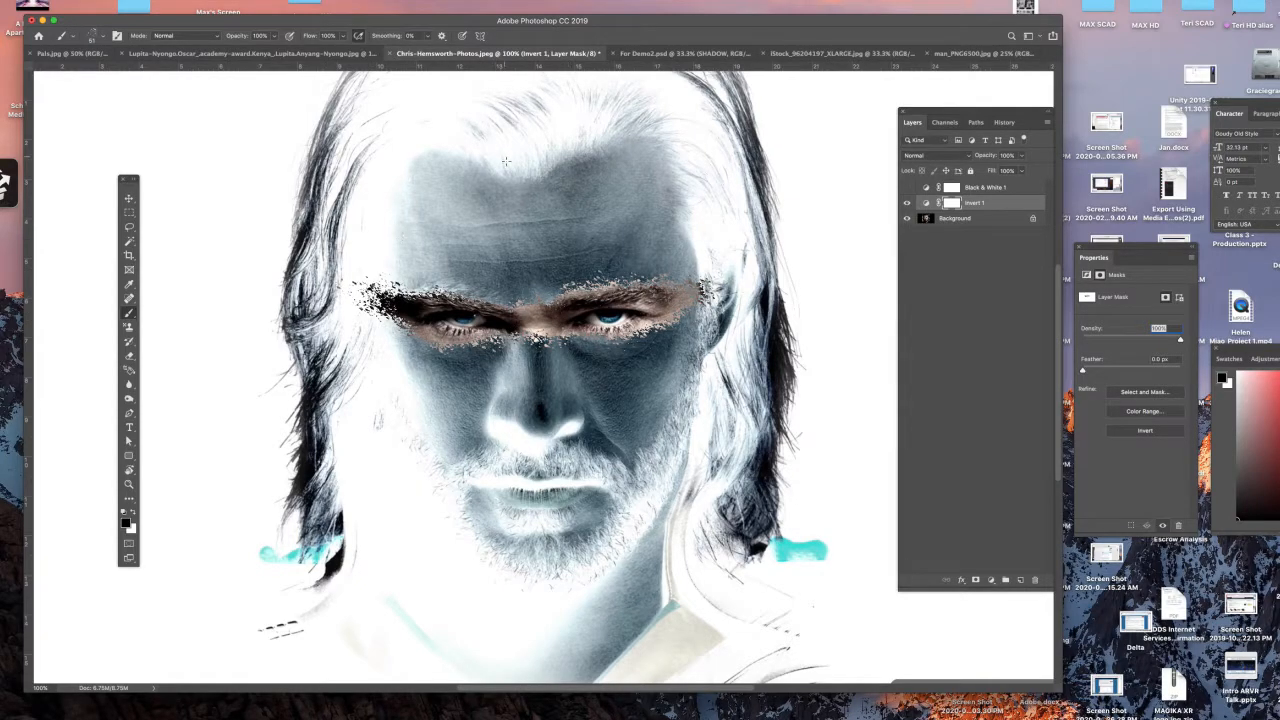
key(super+z)
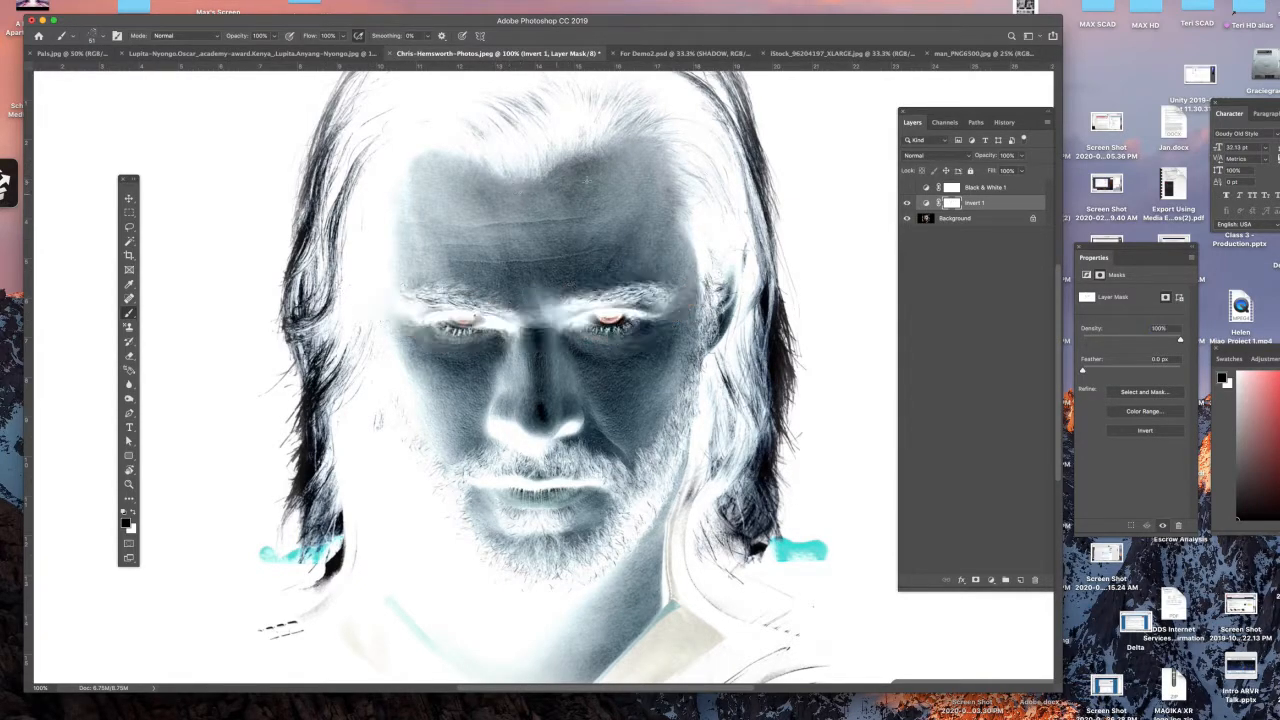
- Choose the Soft Round Pressure Opacity and Flow brush and enlarge it to about 118 px
click(95, 36)
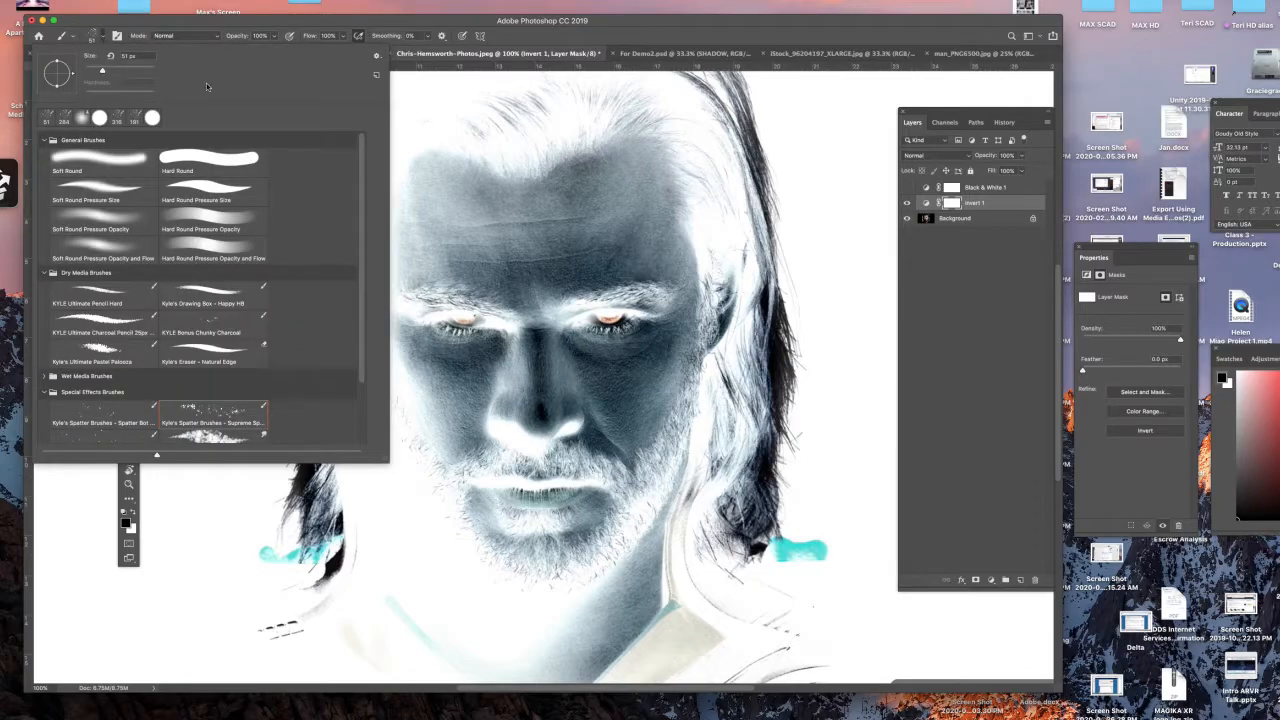
click(108, 217)
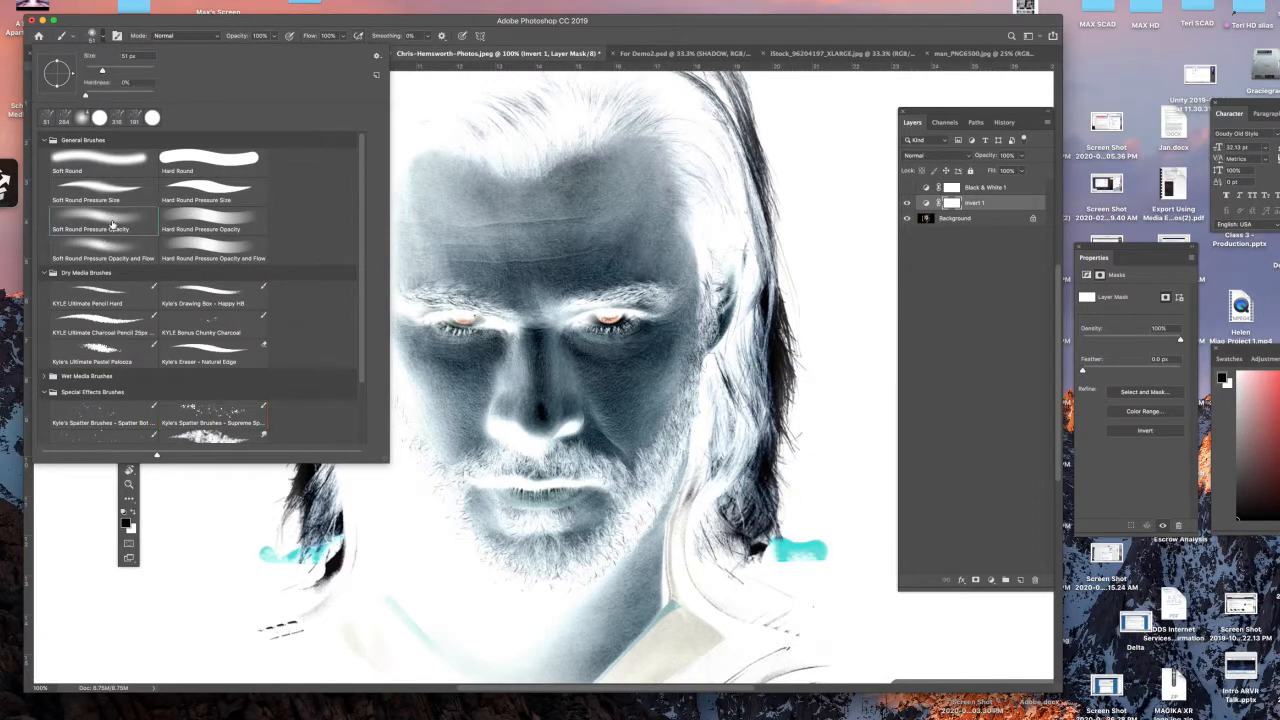
click(111, 249)
click(124, 72)
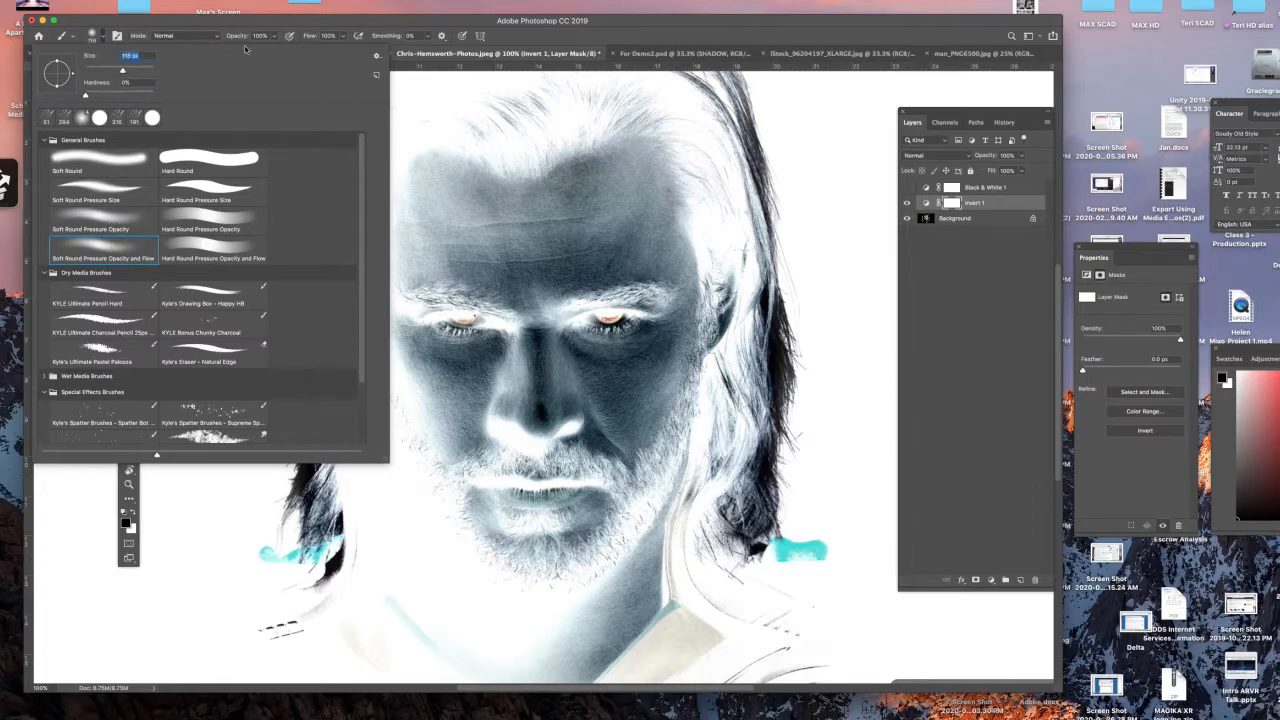
click(677, 30)
- Try painting black over the eyes on the Invert mask with the soft pressure-sensitive opacity brush, undoing each stroke
mouse_move(600, 315)
mouse_down()
mouse_move(620, 312)
mouse_move(585, 310)
mouse_move(605, 316)
mouse_up()
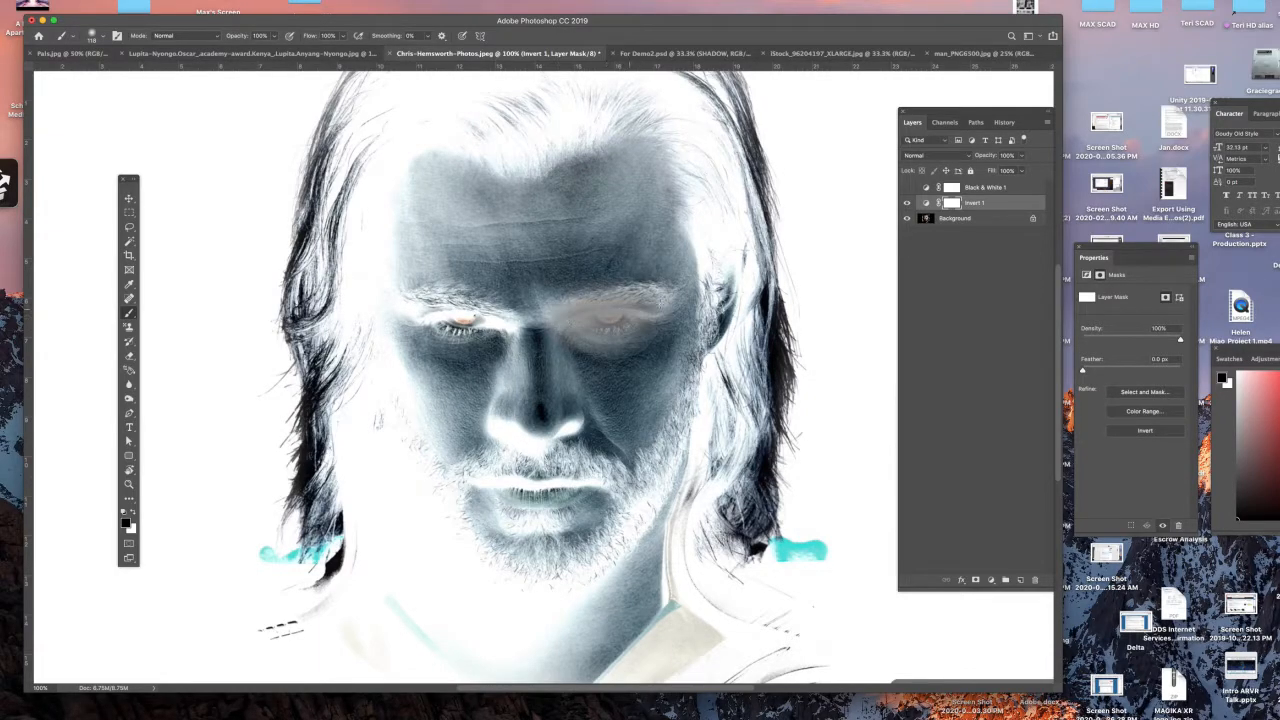
key(super+z)
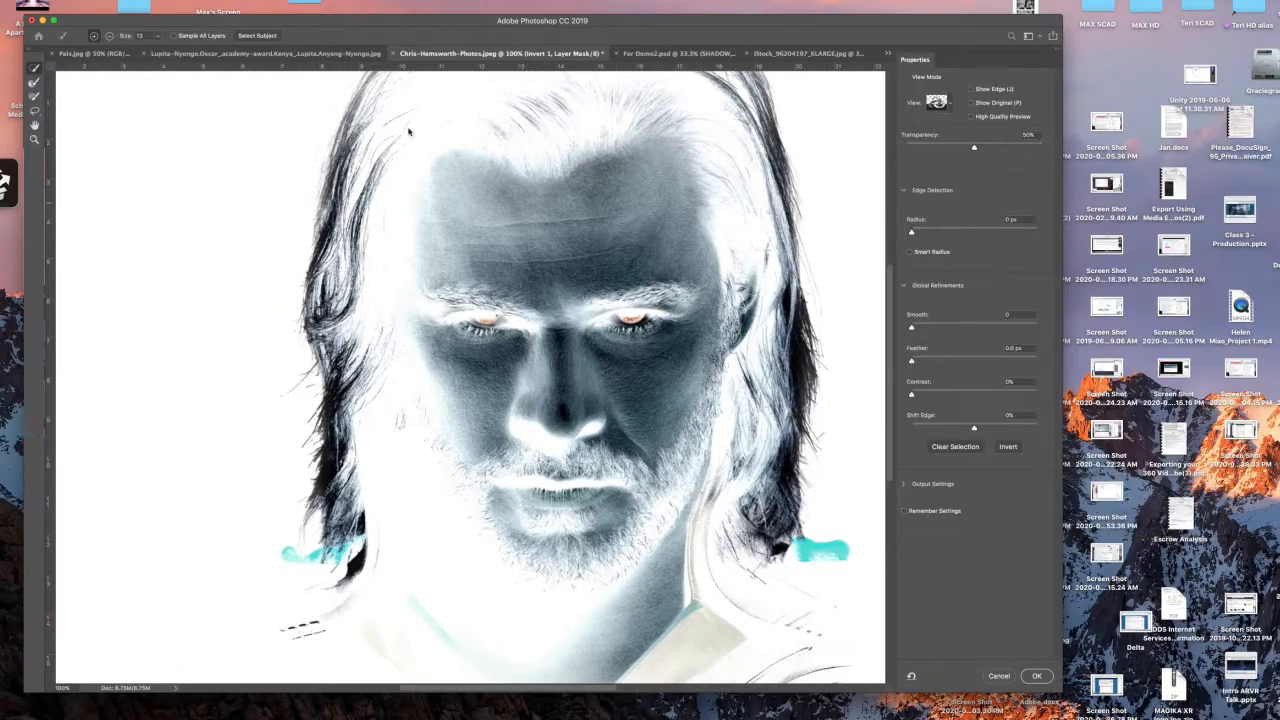
double_click(953, 203)
click(1038, 675)
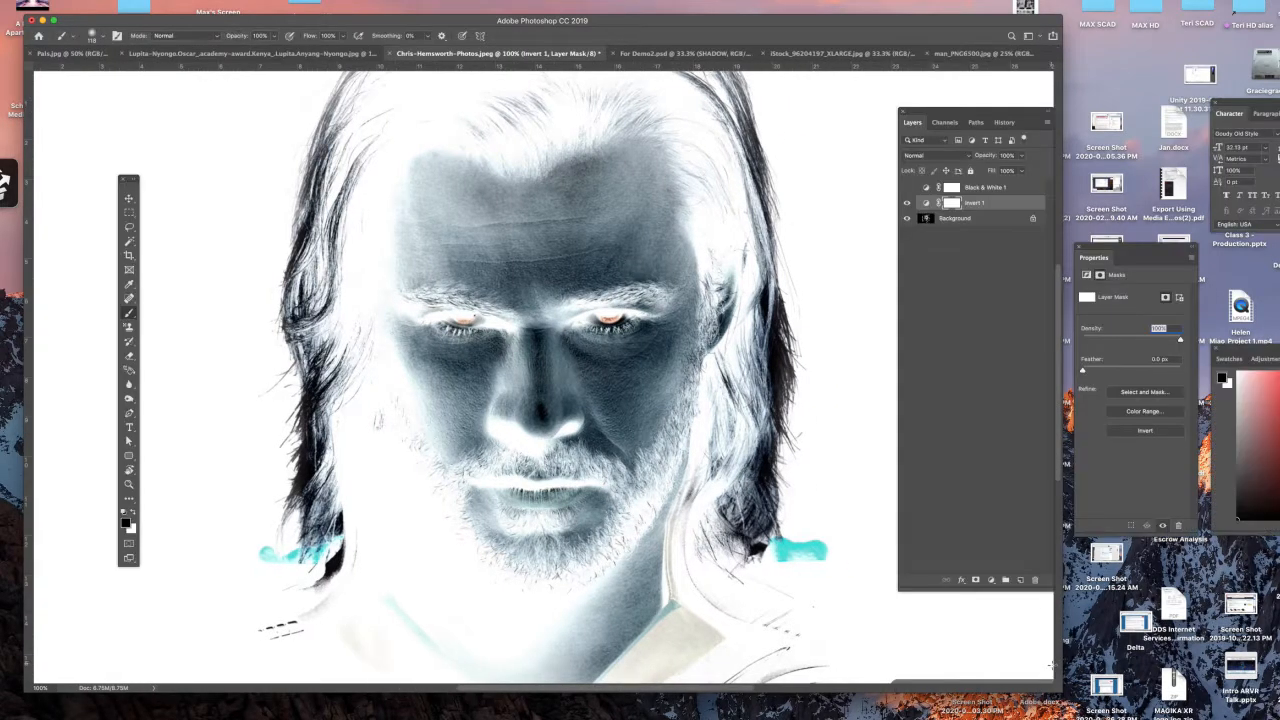
mouse_move(574, 333)
mouse_down()
mouse_move(605, 320)
mouse_move(600, 330)
mouse_move(630, 300)
mouse_move(650, 325)
mouse_move(380, 314)
mouse_up()
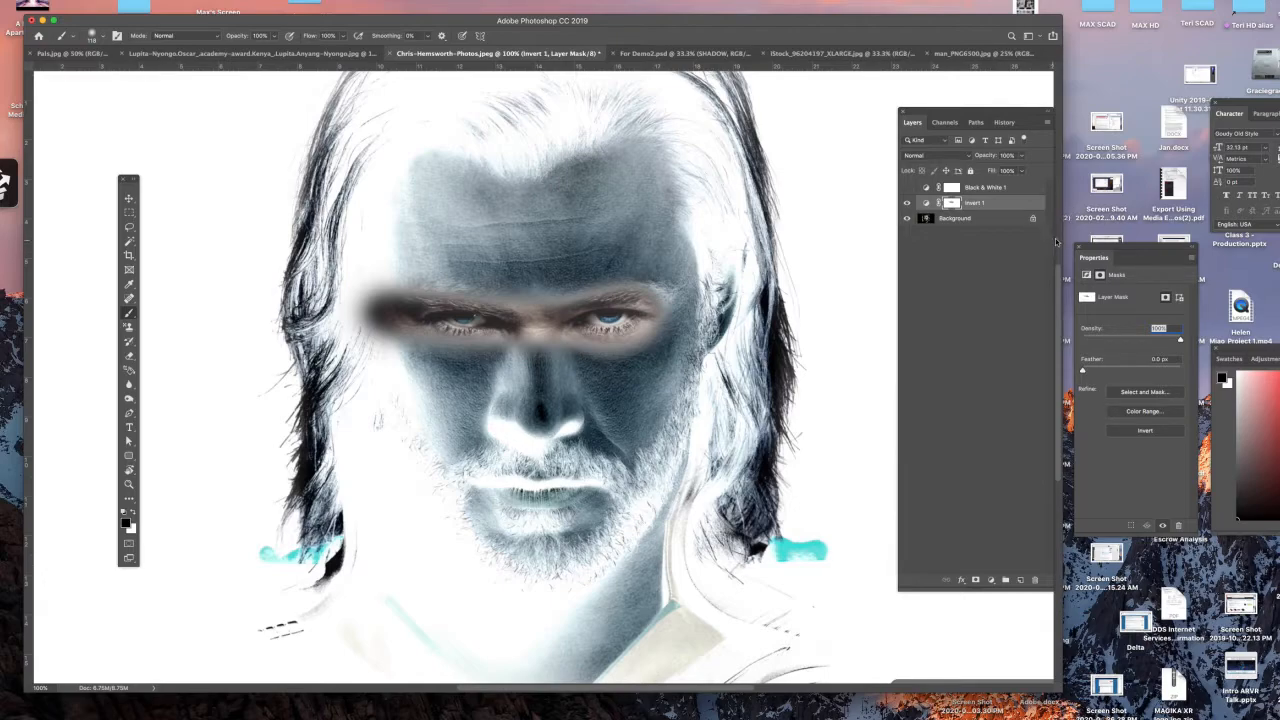
key(super+z)
- Try the Soft Round Pressure Size brush across both eyes on the Invert mask and undo the stroke
click(116, 36)
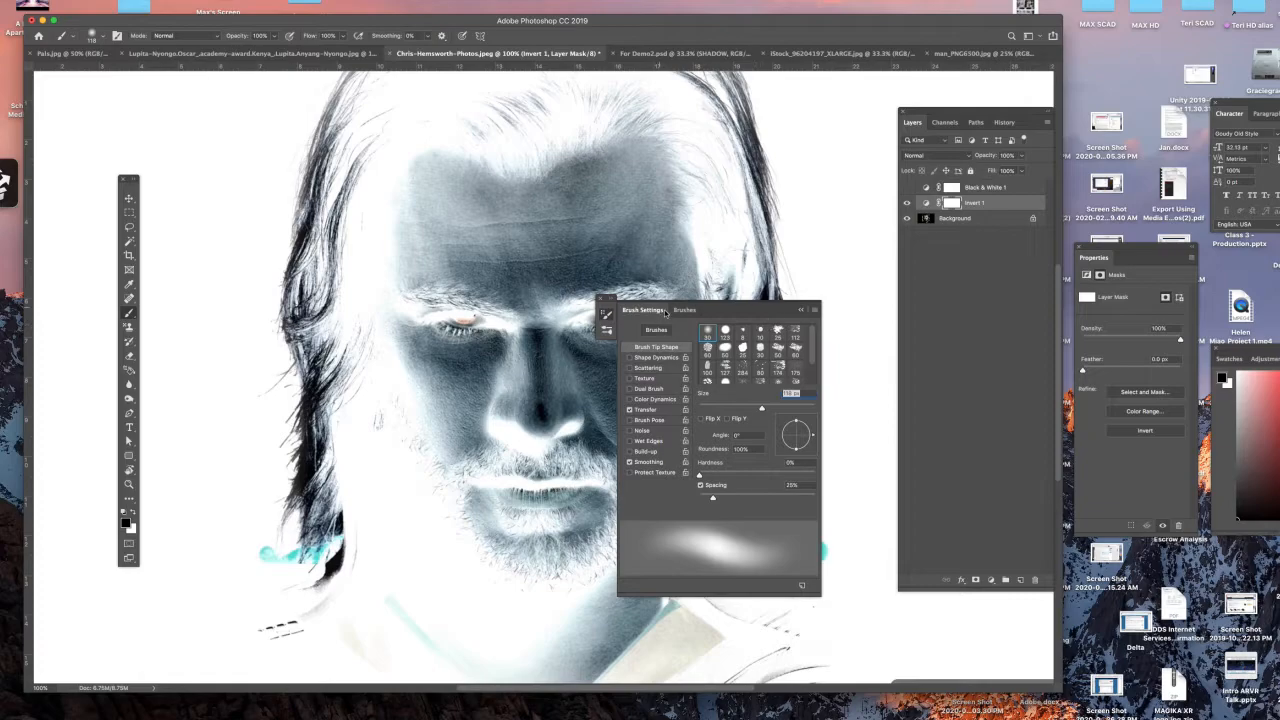
click(601, 302)
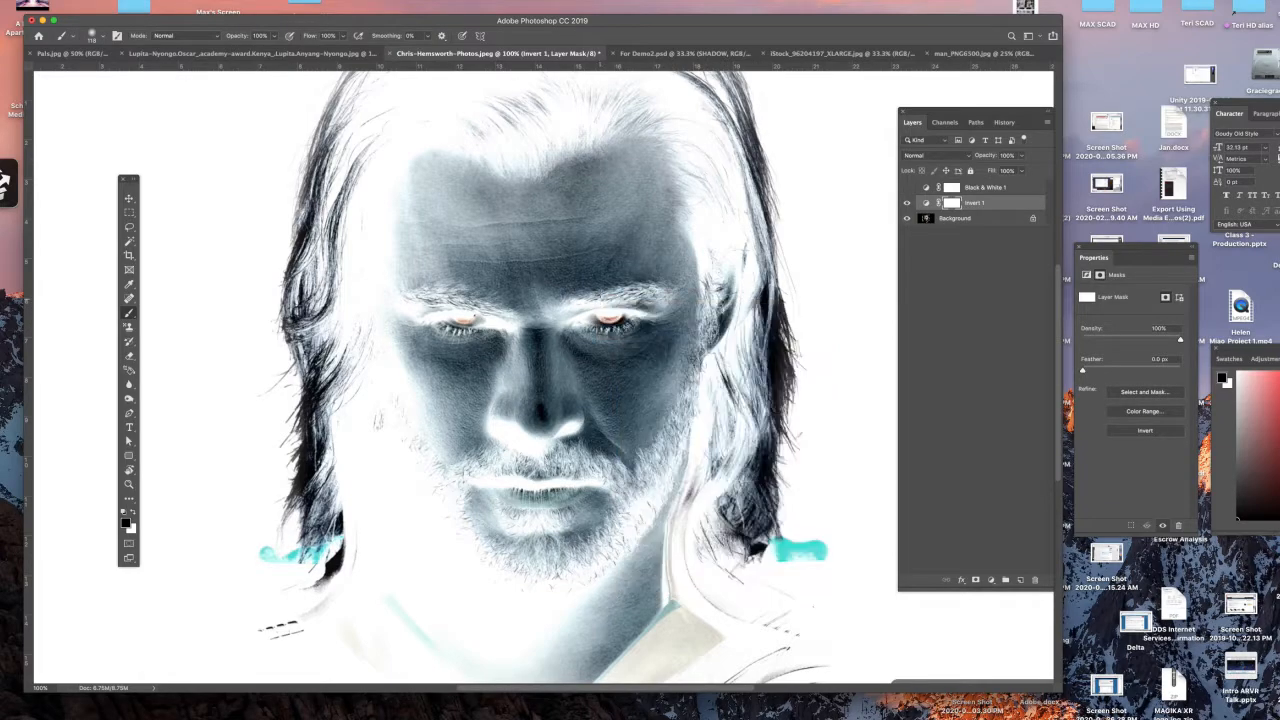
click(101, 37)
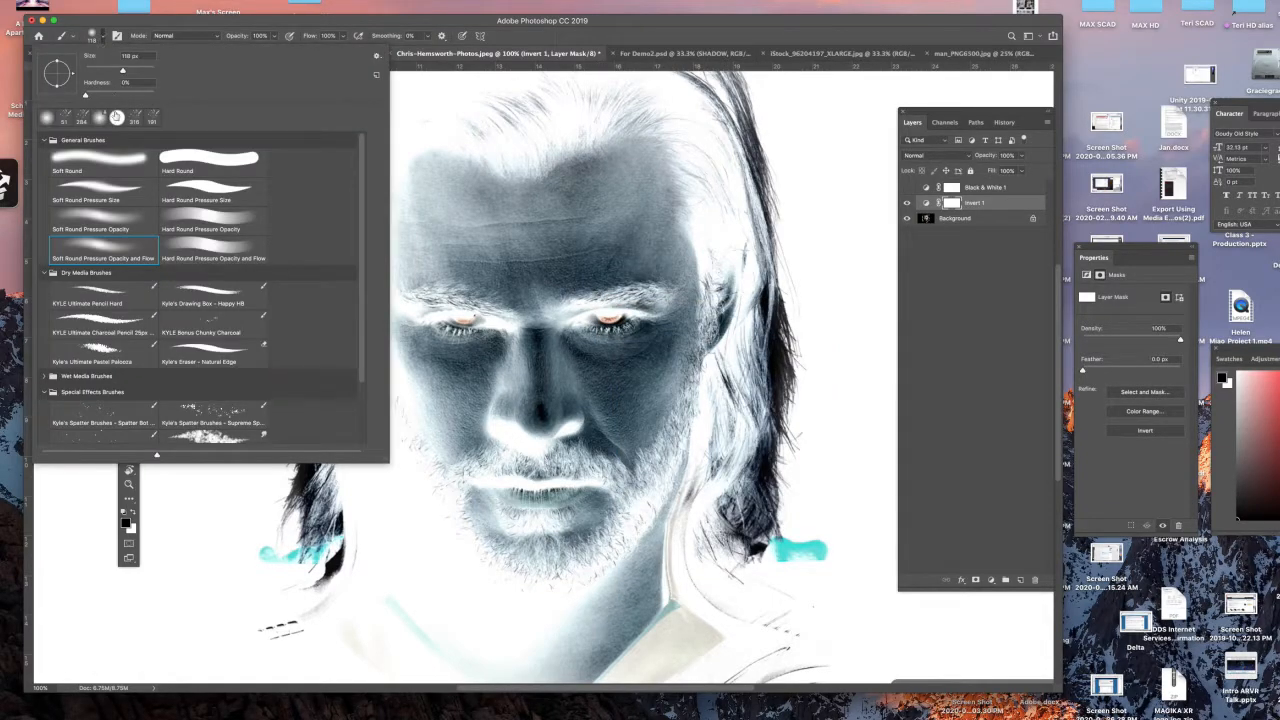
click(104, 187)
mouse_move(624, 316)
mouse_down()
mouse_move(563, 322)
mouse_move(670, 310)
mouse_move(397, 316)
mouse_move(672, 290)
mouse_move(665, 322)
mouse_move(530, 340)
mouse_move(440, 342)
mouse_move(397, 317)
mouse_up()
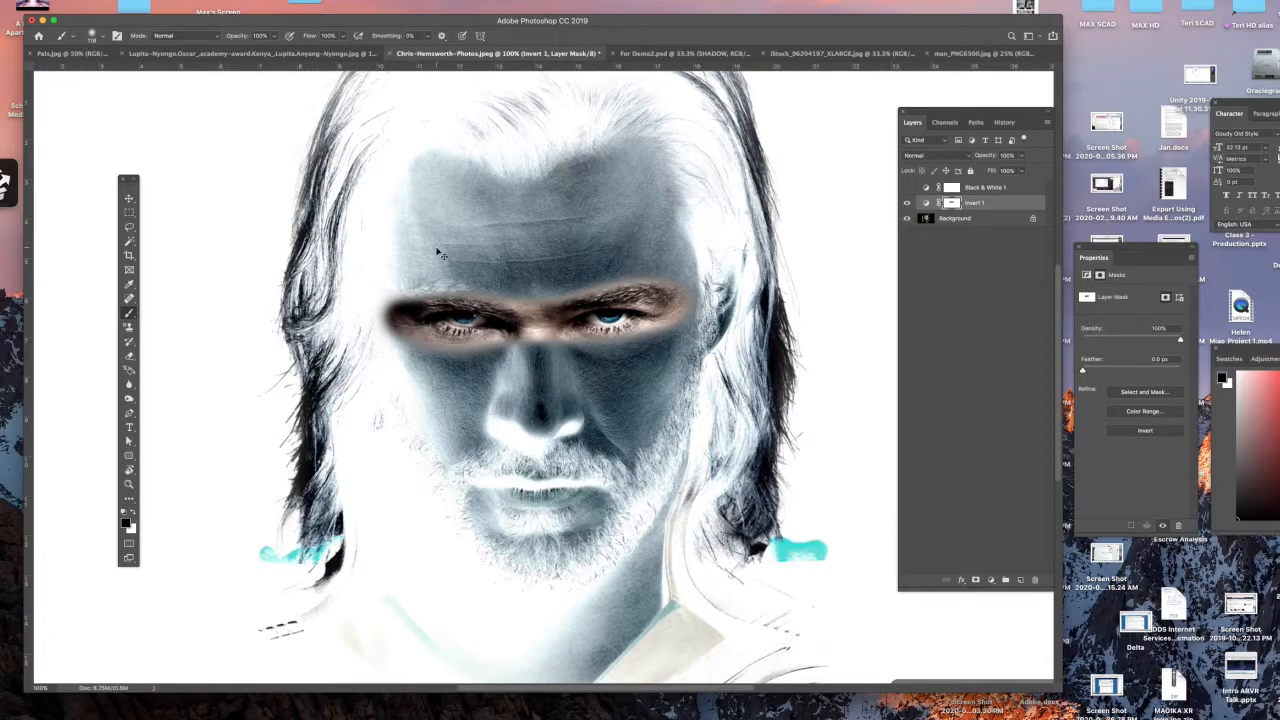
key(super+z)
- Choose the Hard Round Pressure Size brush at 100% hardness and reselect the Invert layer's mask
click(104, 42)
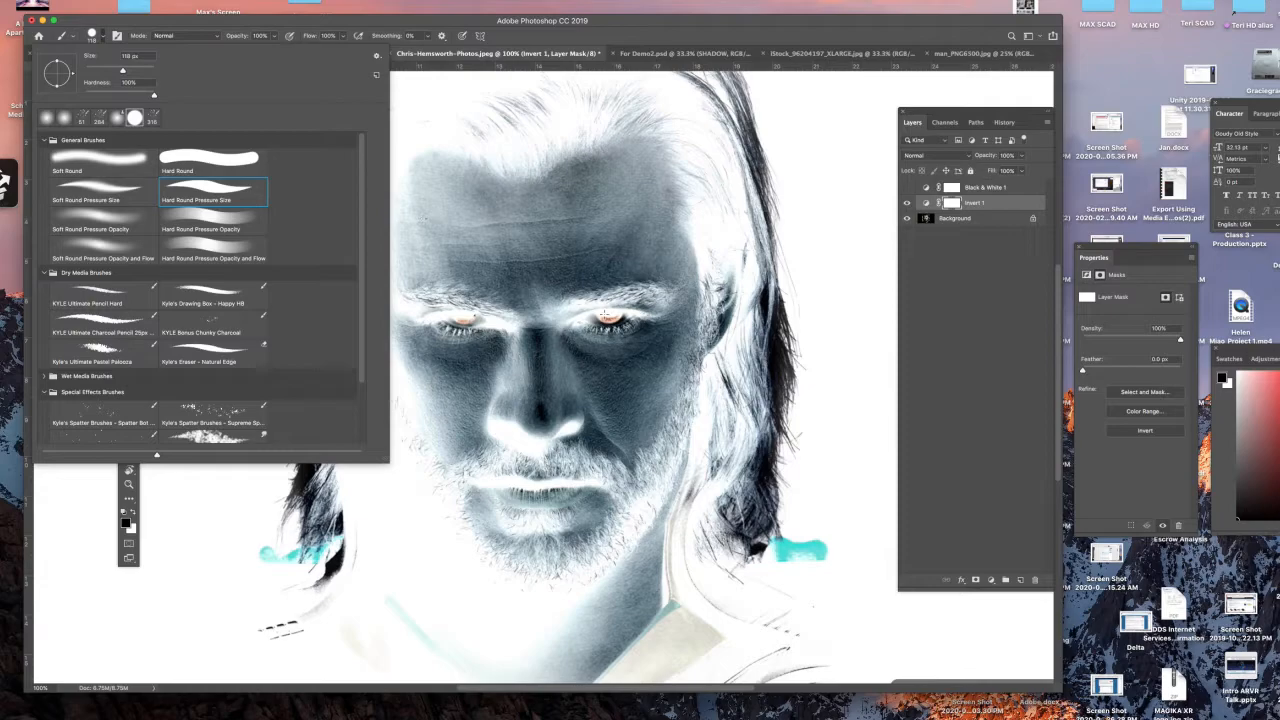
click(938, 270)
click(938, 270)
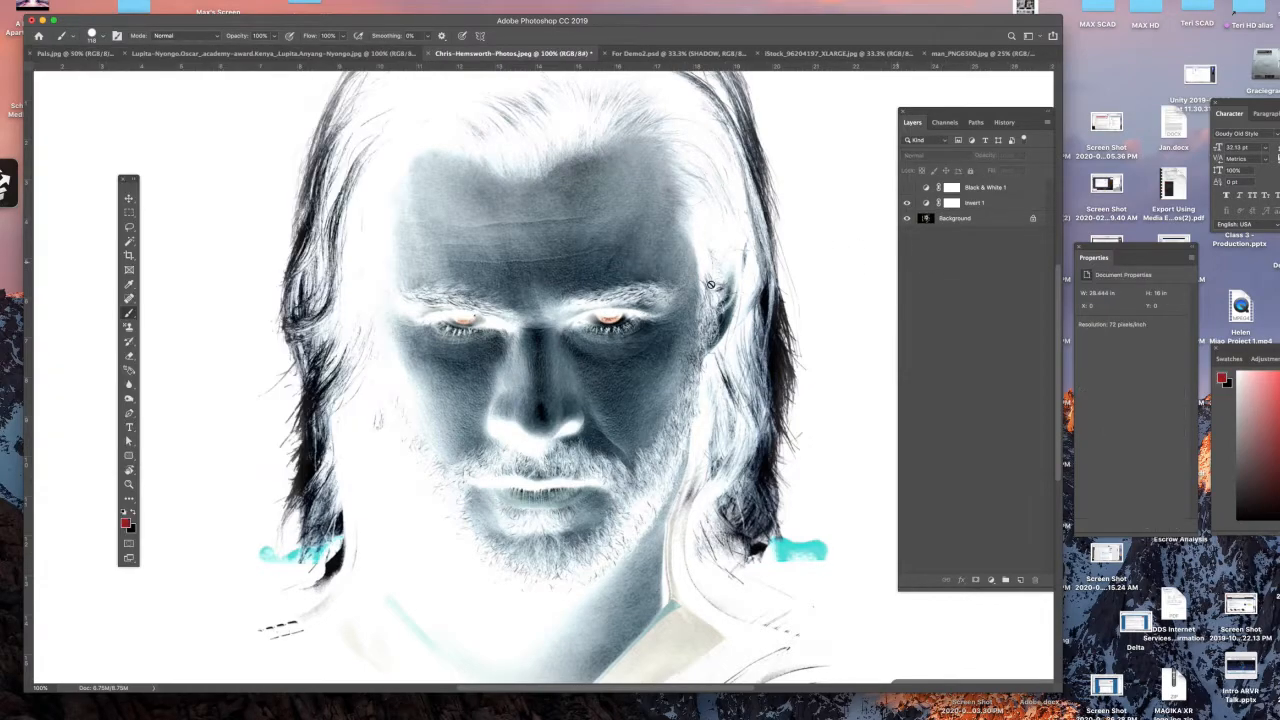
click(618, 313)
click(722, 211)
click(951, 203)
- Try painting a hard-edged black strip across both eyes on the Invert mask and undo it
click(618, 310)
mouse_move(600, 312)
mouse_down()
mouse_move(555, 312)
mouse_move(686, 302)
mouse_move(430, 312)
mouse_move(470, 336)
mouse_move(665, 322)
mouse_up()
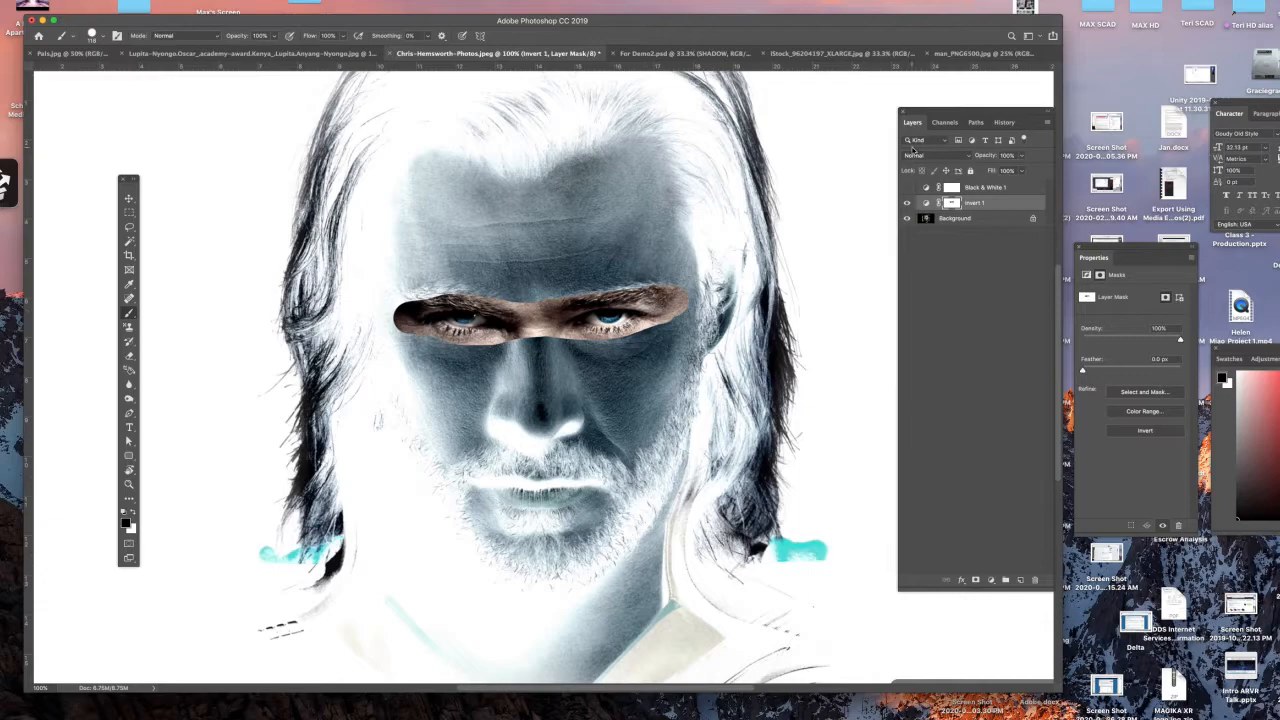
key(super+z)
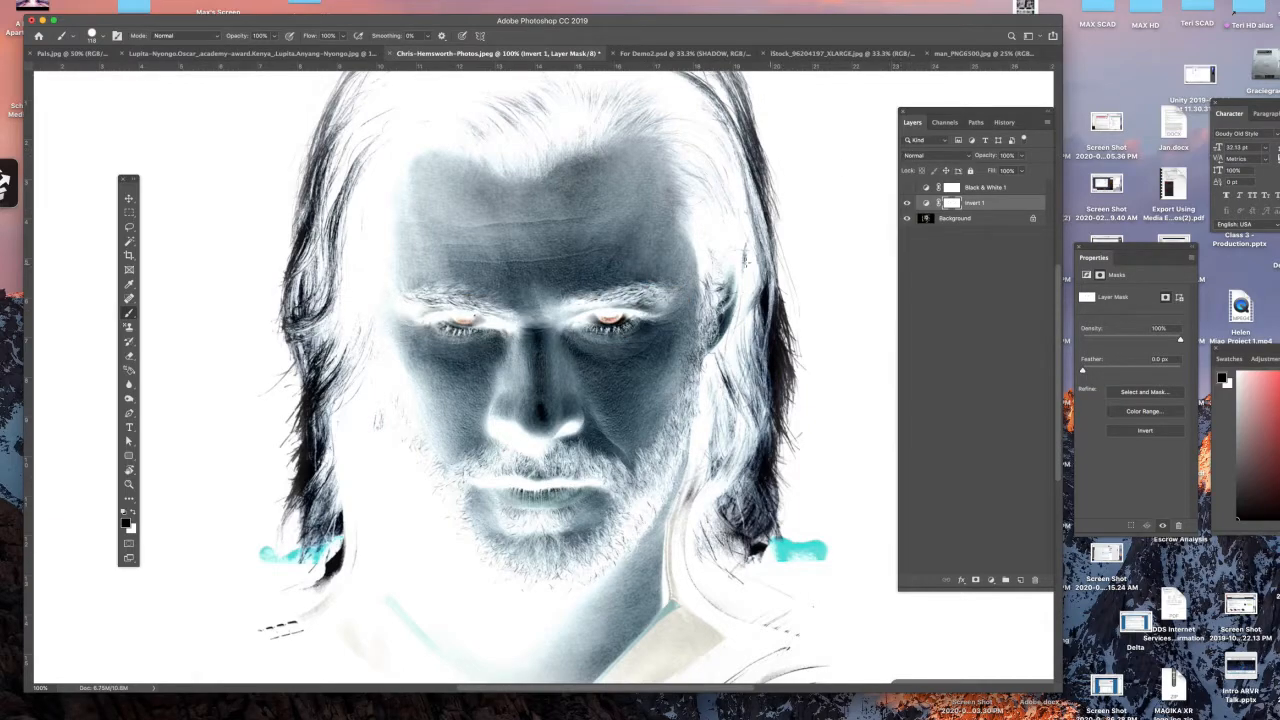
- Hide the Invert adjustment layer and make the Background layer active
click(907, 202)
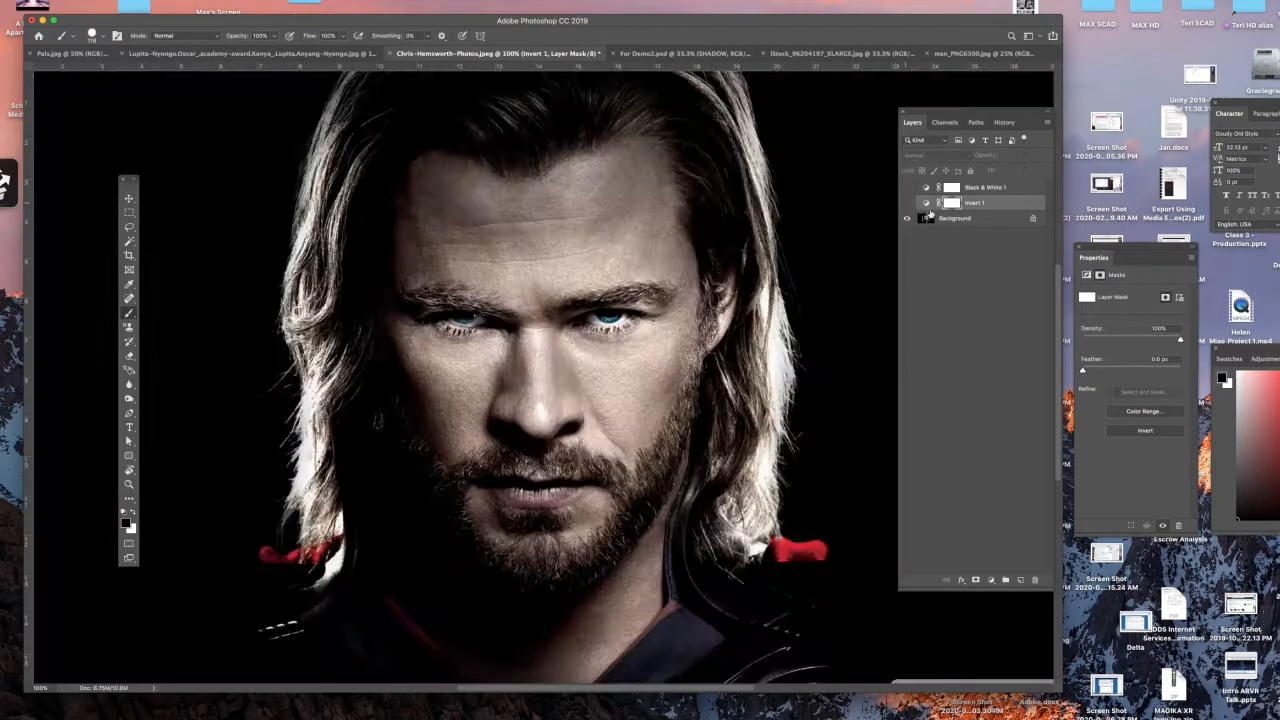
click(958, 218)
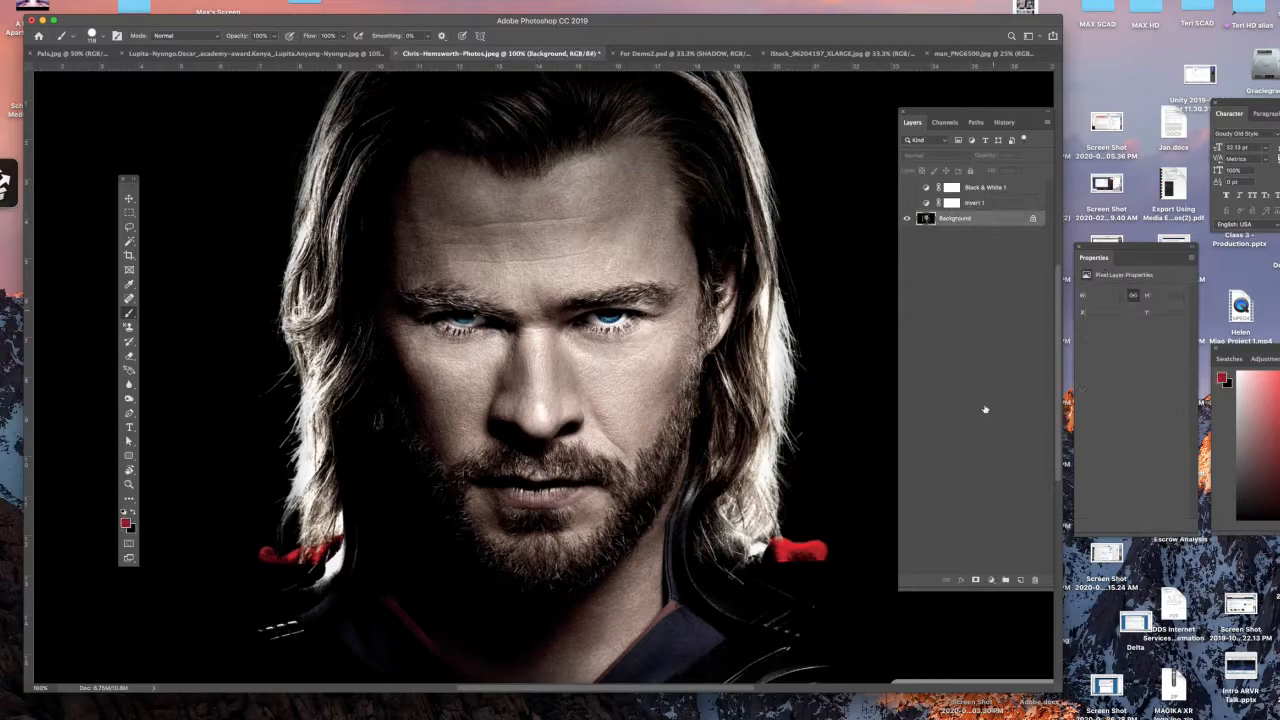
click(990, 579)
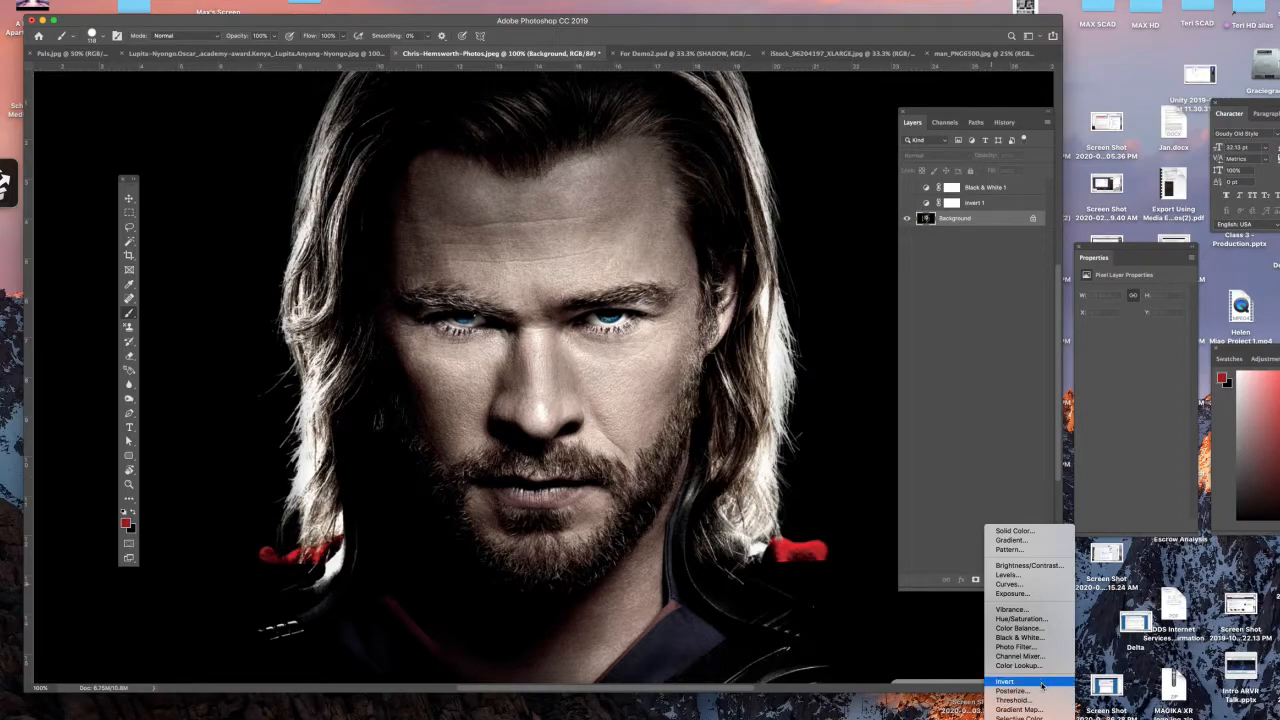
click(1021, 545)
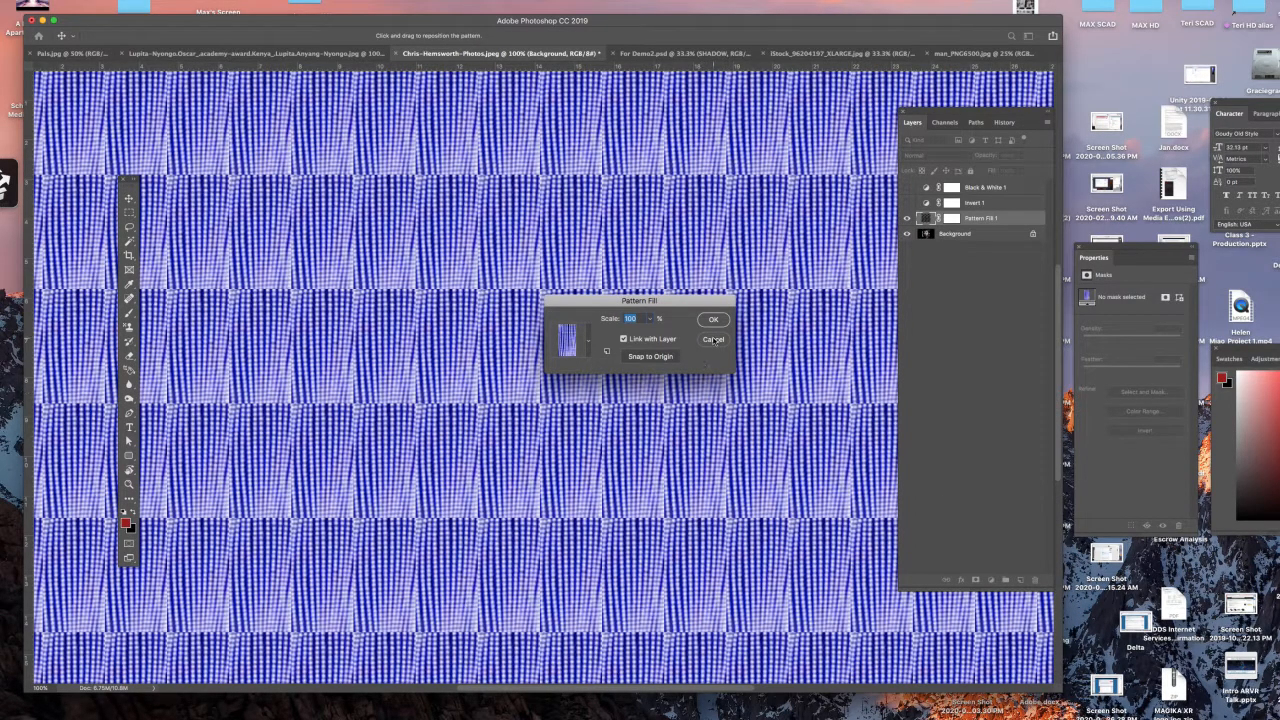
click(713, 339)
- Add a linear red-to-transparent Gradient fill layer above the Background, with its angle at about -89 degrees
click(991, 580)
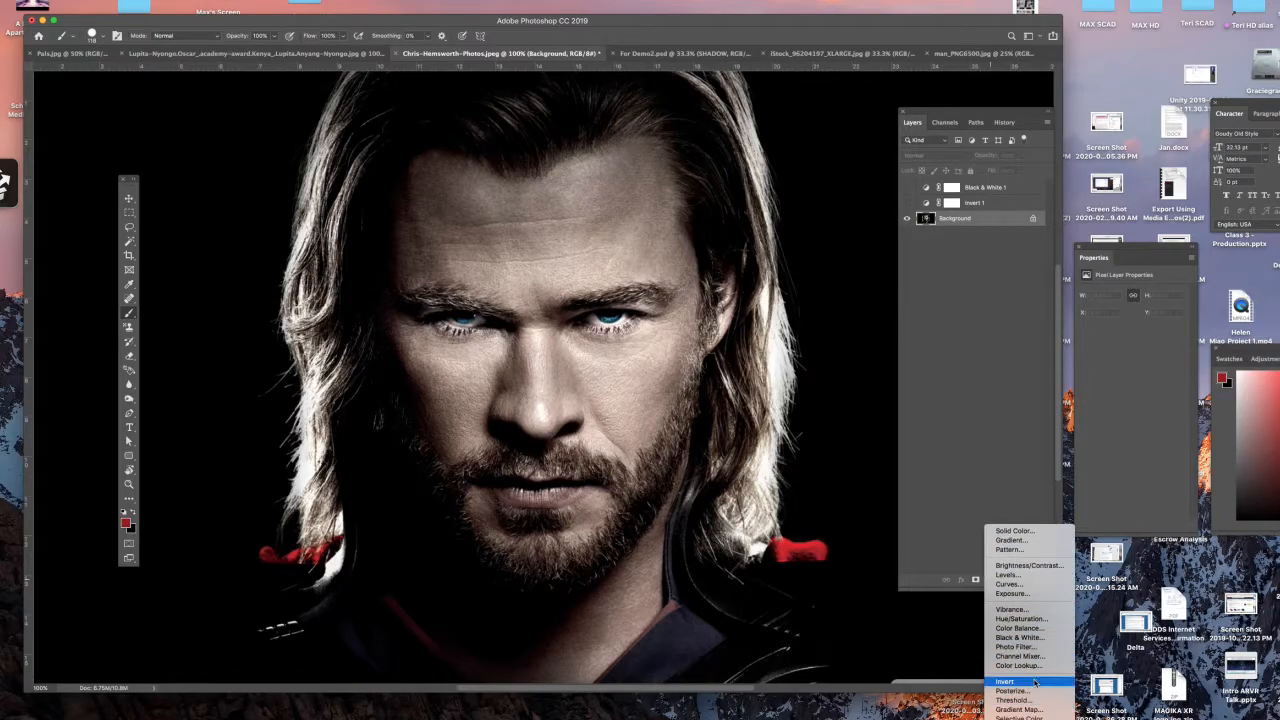
click(1012, 540)
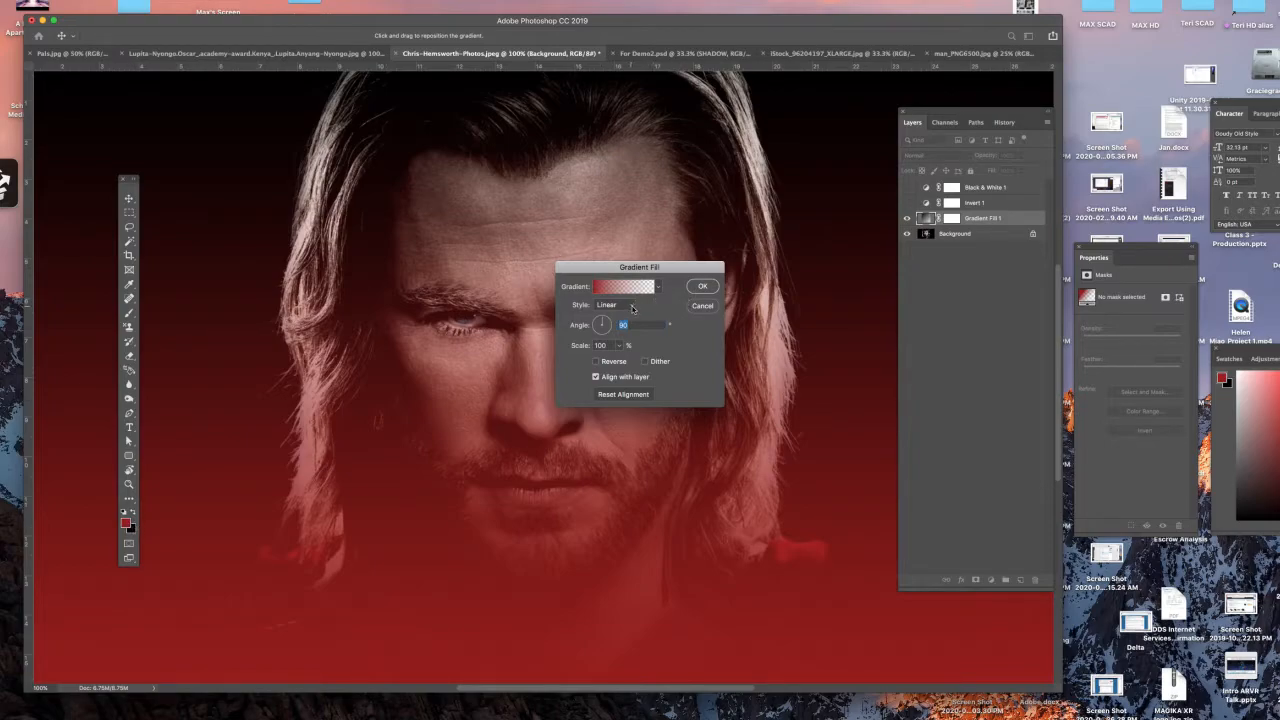
click(613, 326)
mouse_move(613, 326)
mouse_down()
mouse_move(620, 336)
mouse_move(603, 338)
mouse_up()
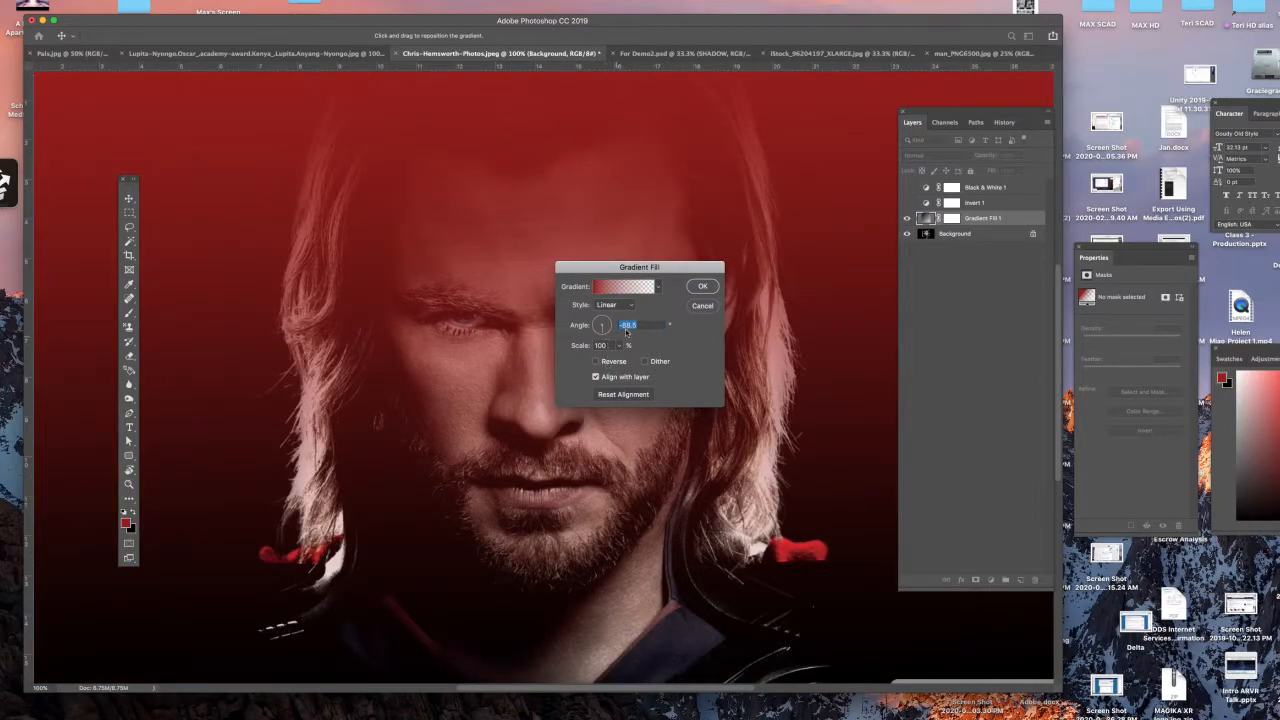
click(708, 288)
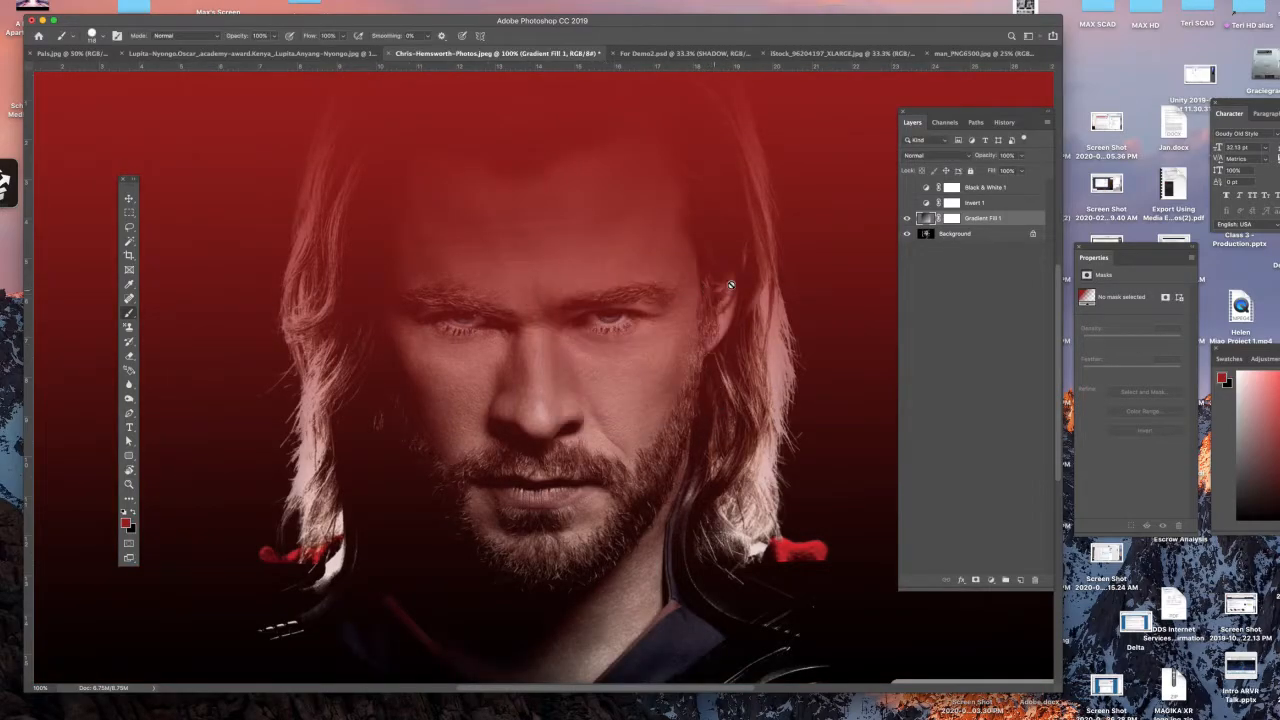
- Change the gradient fill layer's gradient to the Violet, Orange preset
double_click(927, 219)
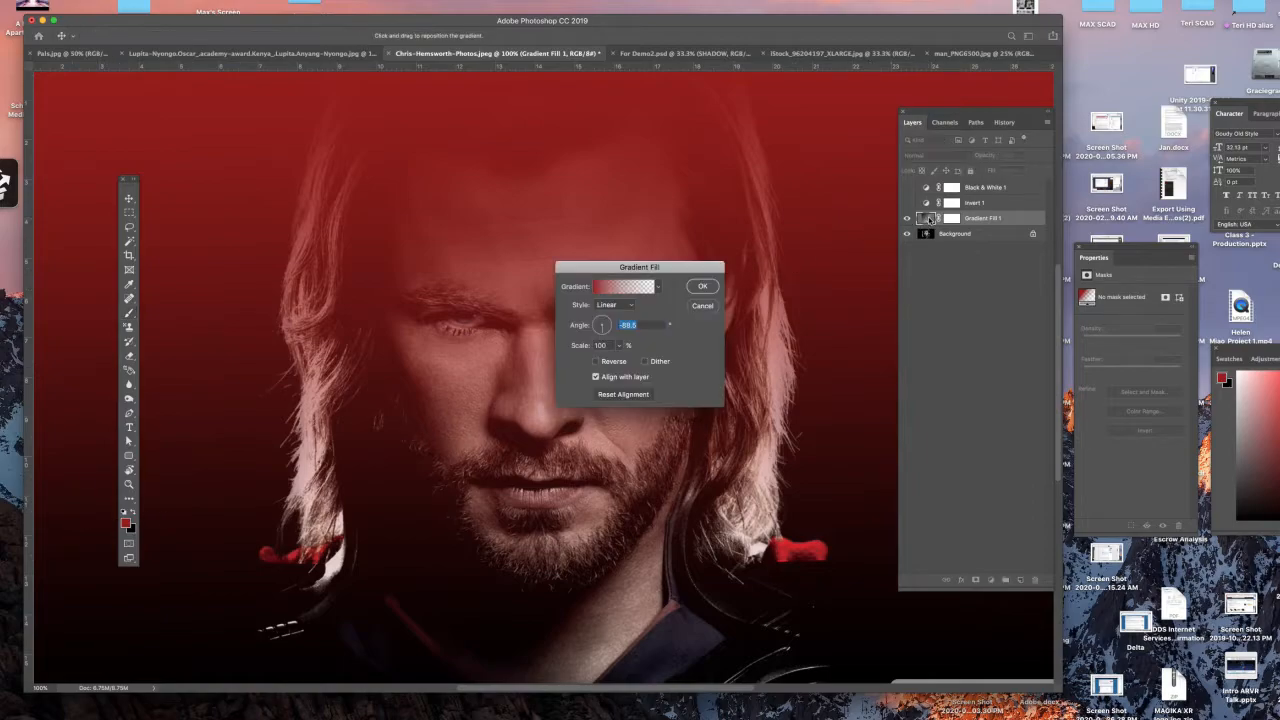
click(640, 289)
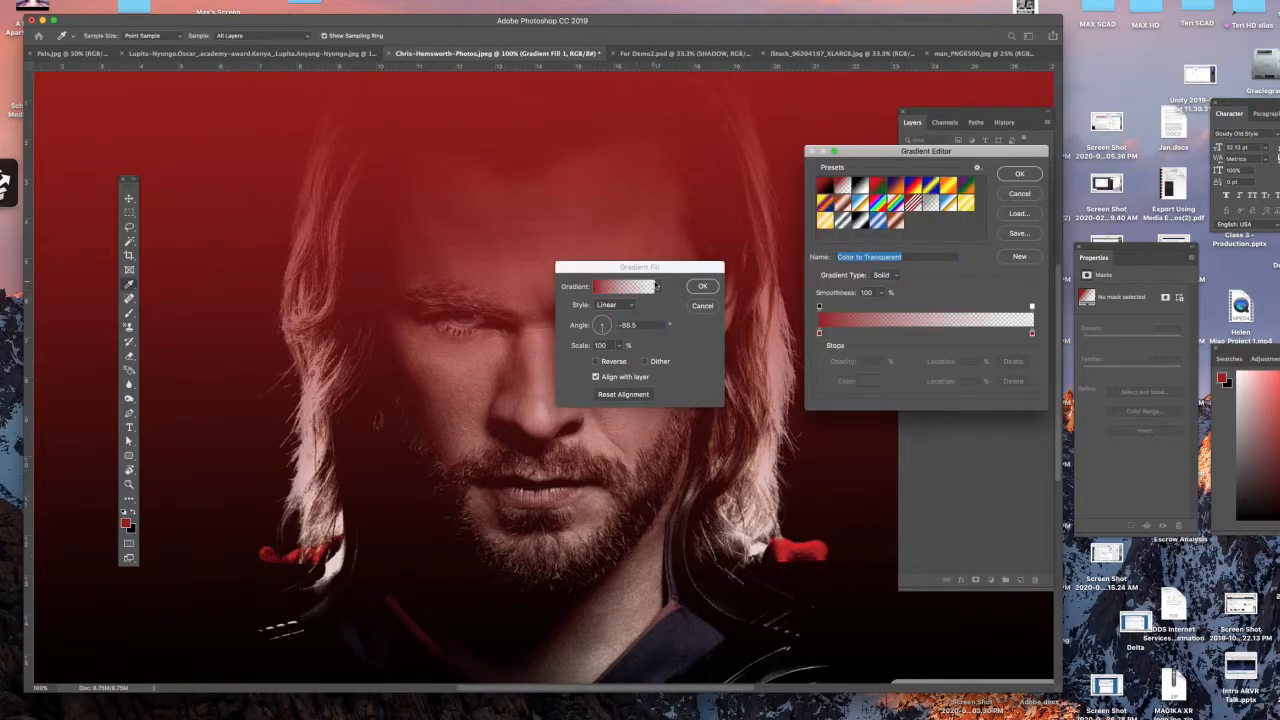
click(895, 186)
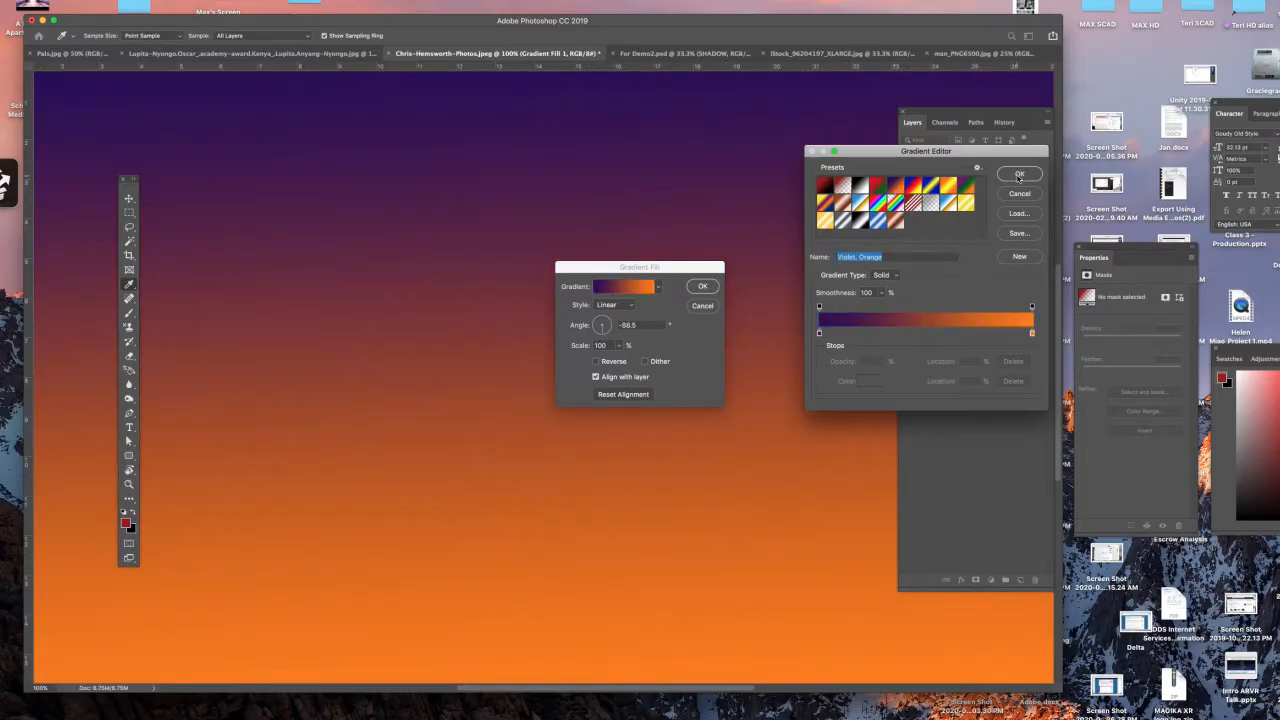
click(1020, 174)
click(703, 286)
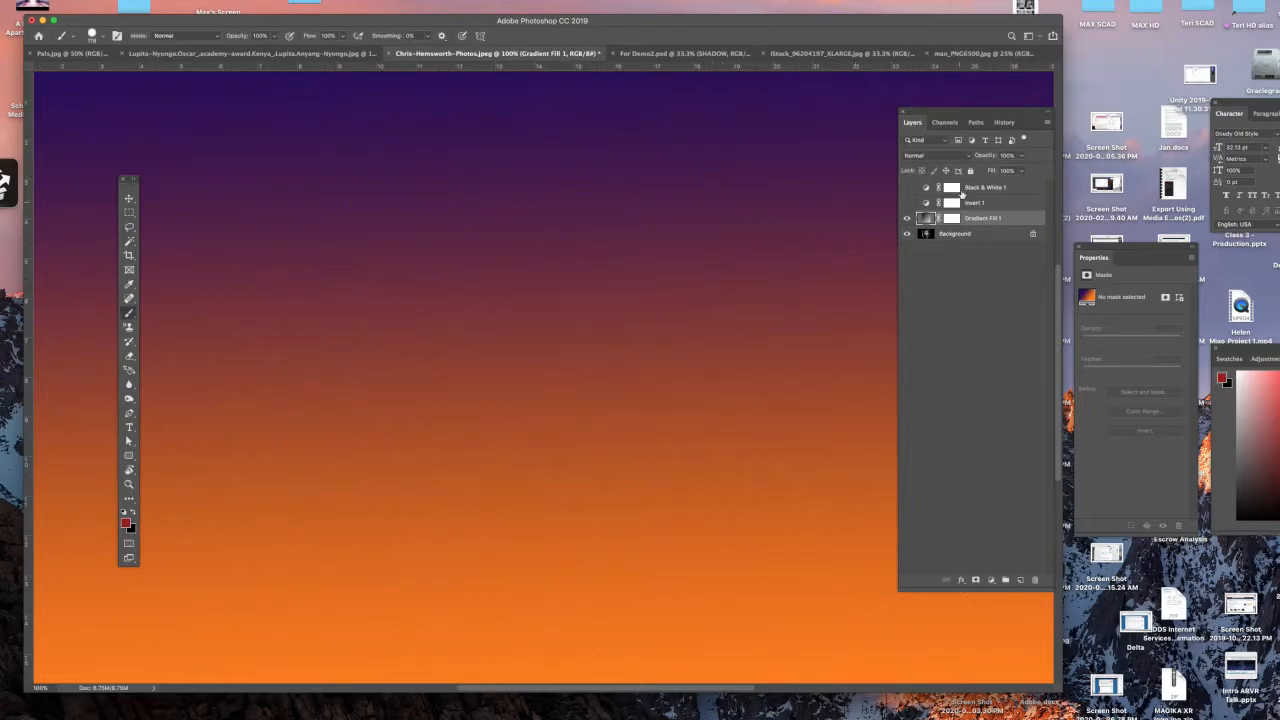
- Try the Overlay blend mode on the gradient fill layer
click(962, 158)
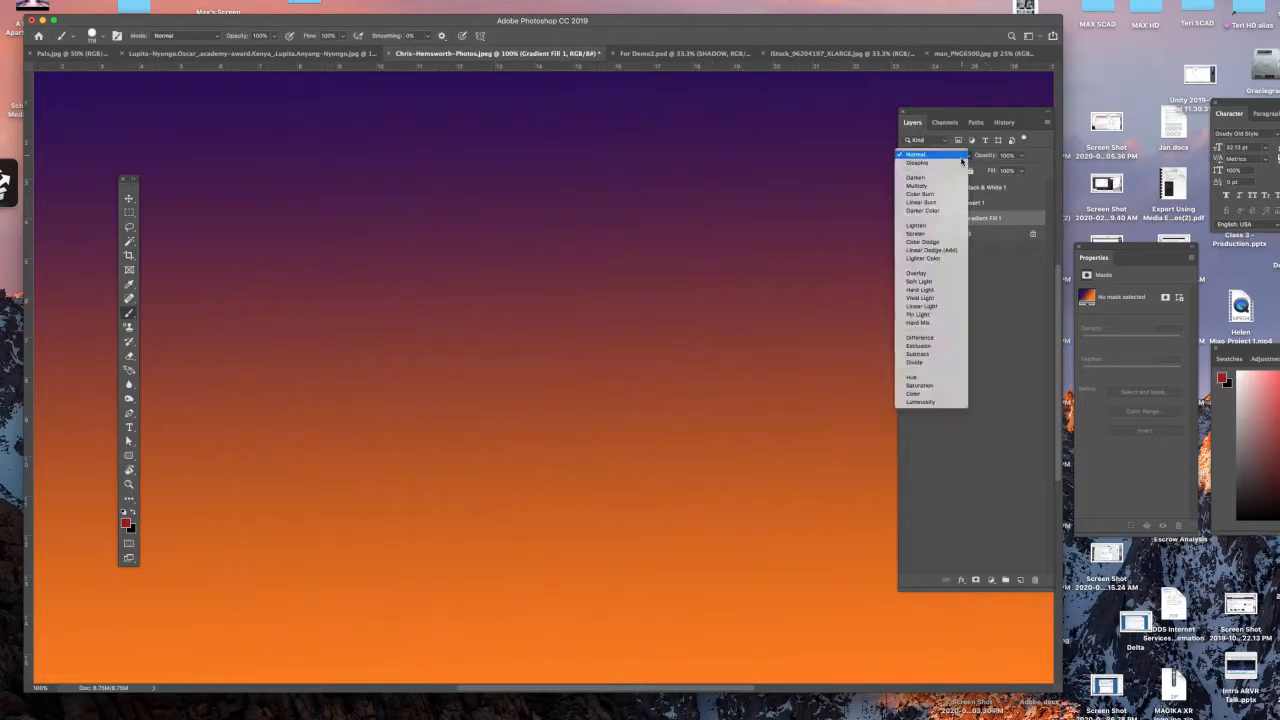
click(993, 97)
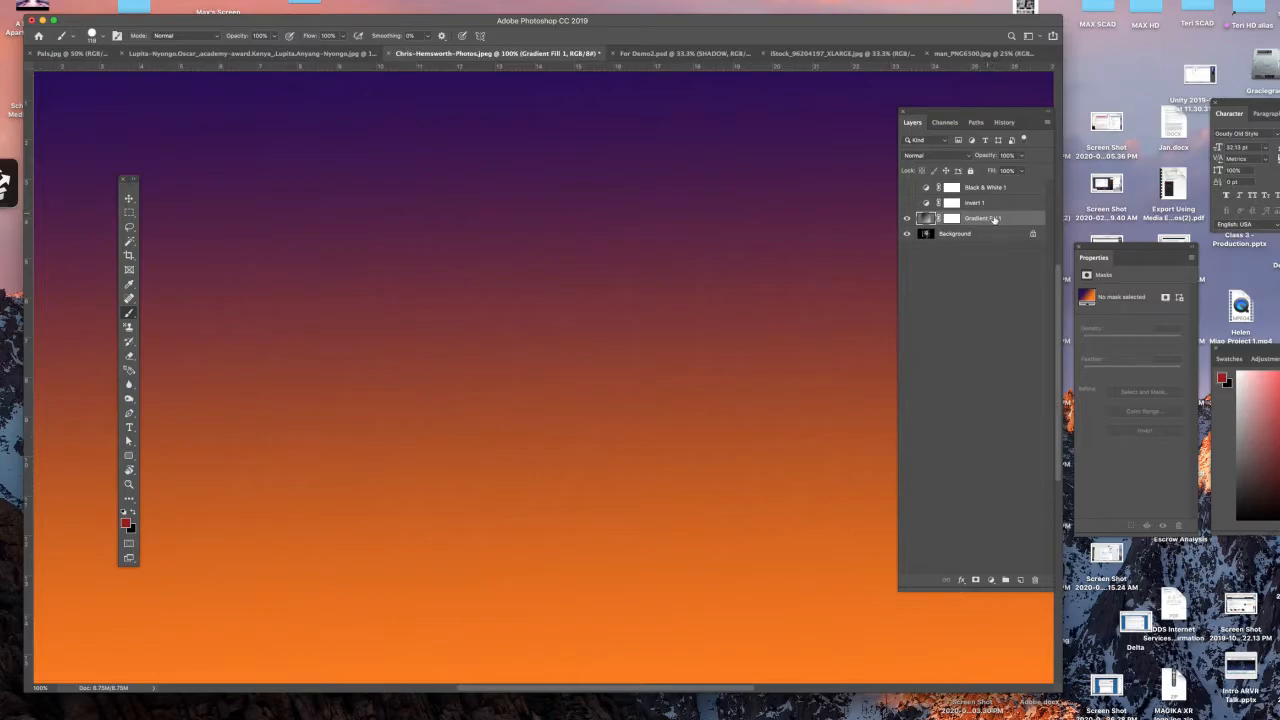
click(965, 157)
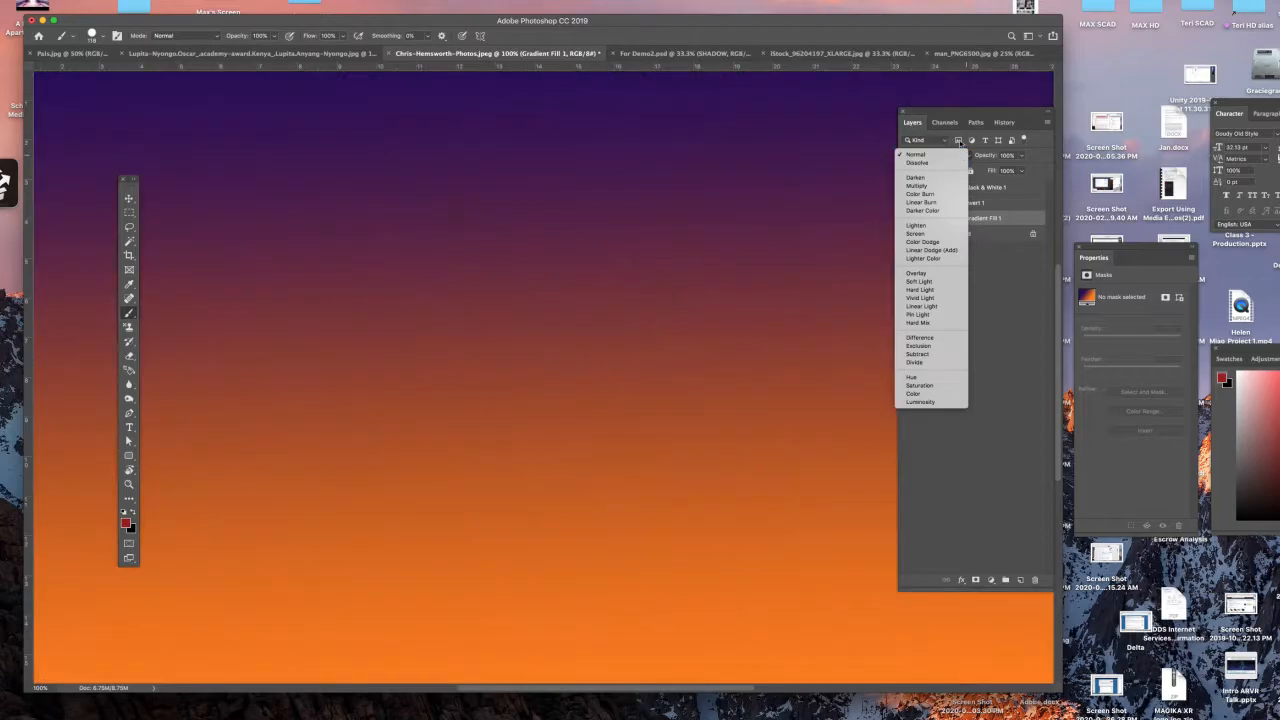
click(916, 155)
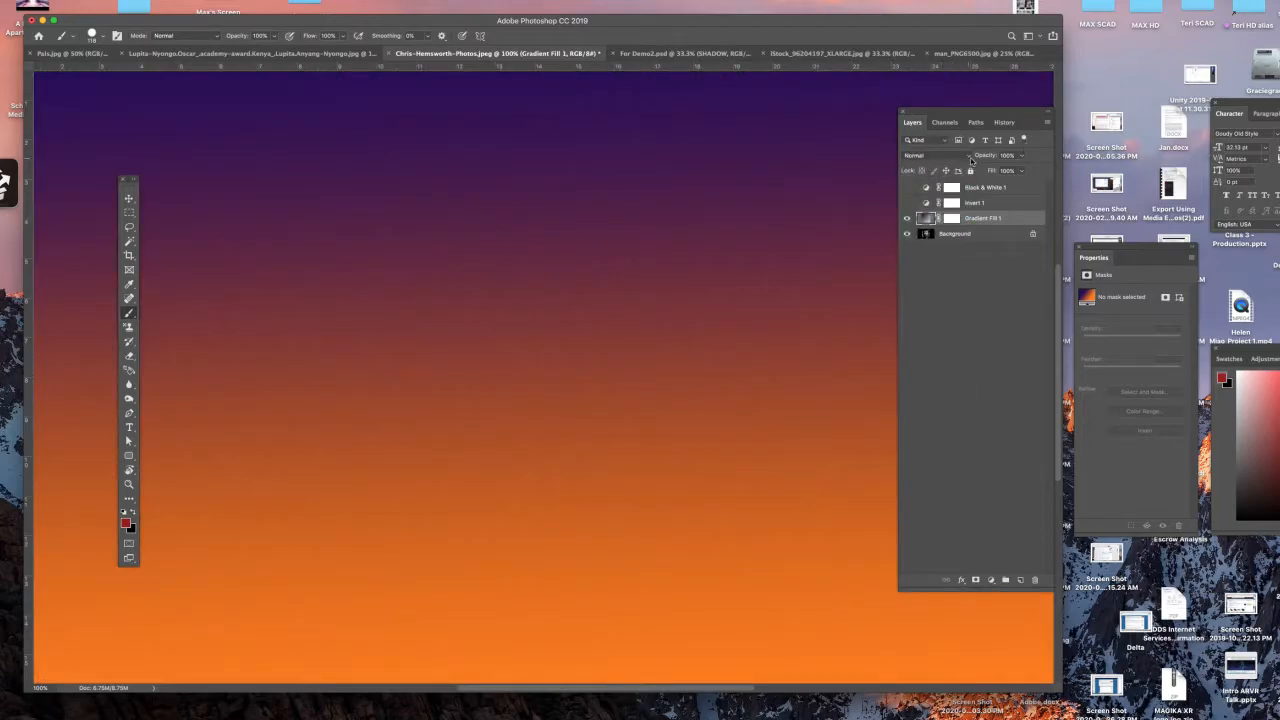
click(966, 158)
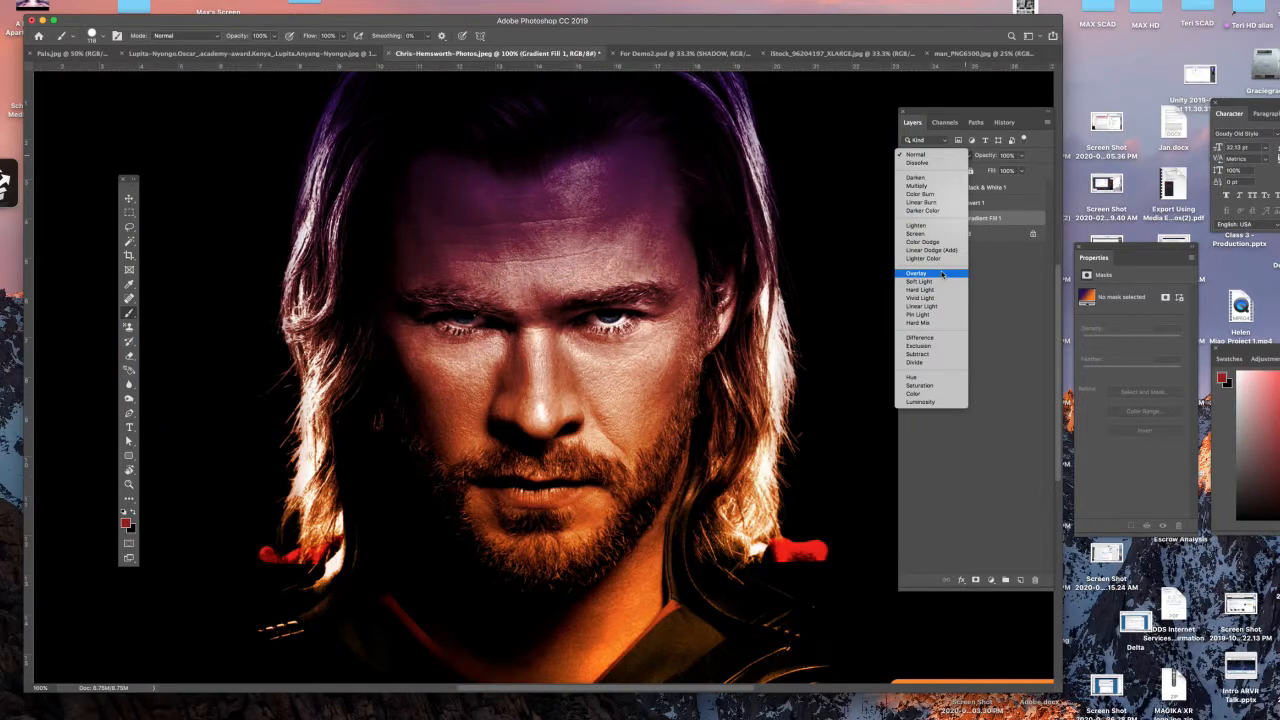
click(941, 274)
- Try a reduced fill on the gradient fill layer, ending at 91%
click(1021, 171)
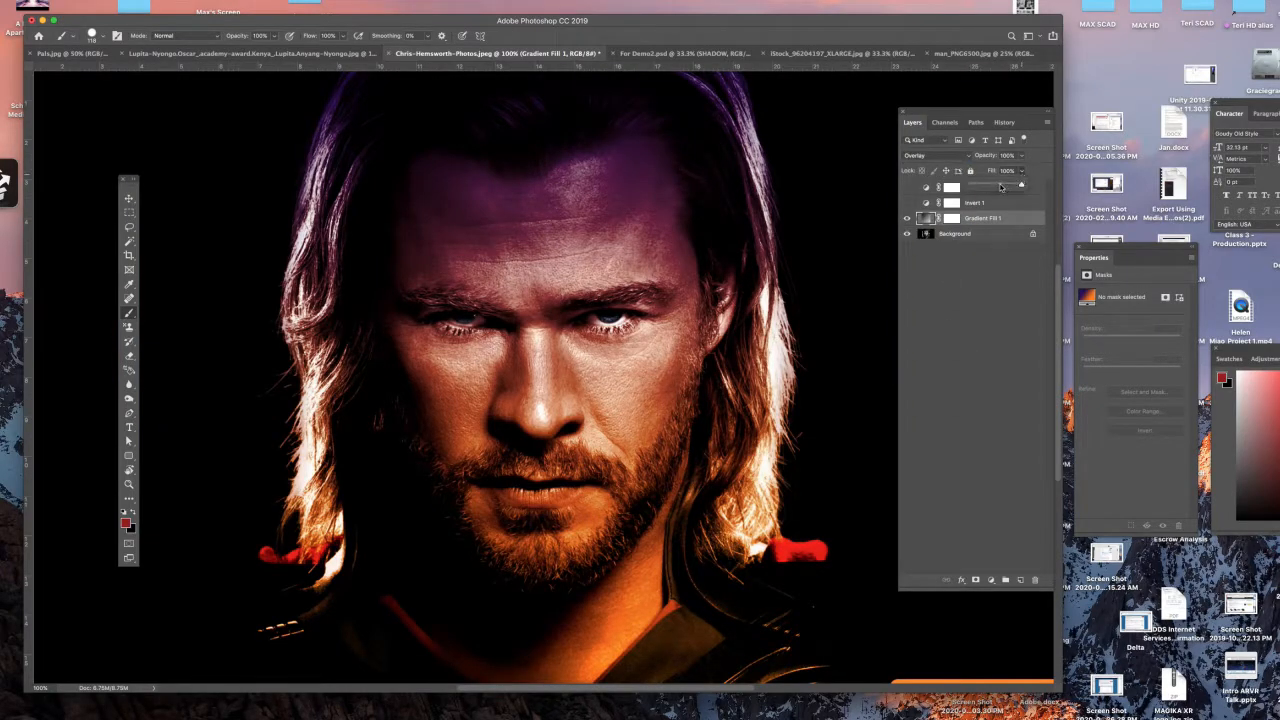
click(998, 187)
drag(1005, 190, 1014, 188)
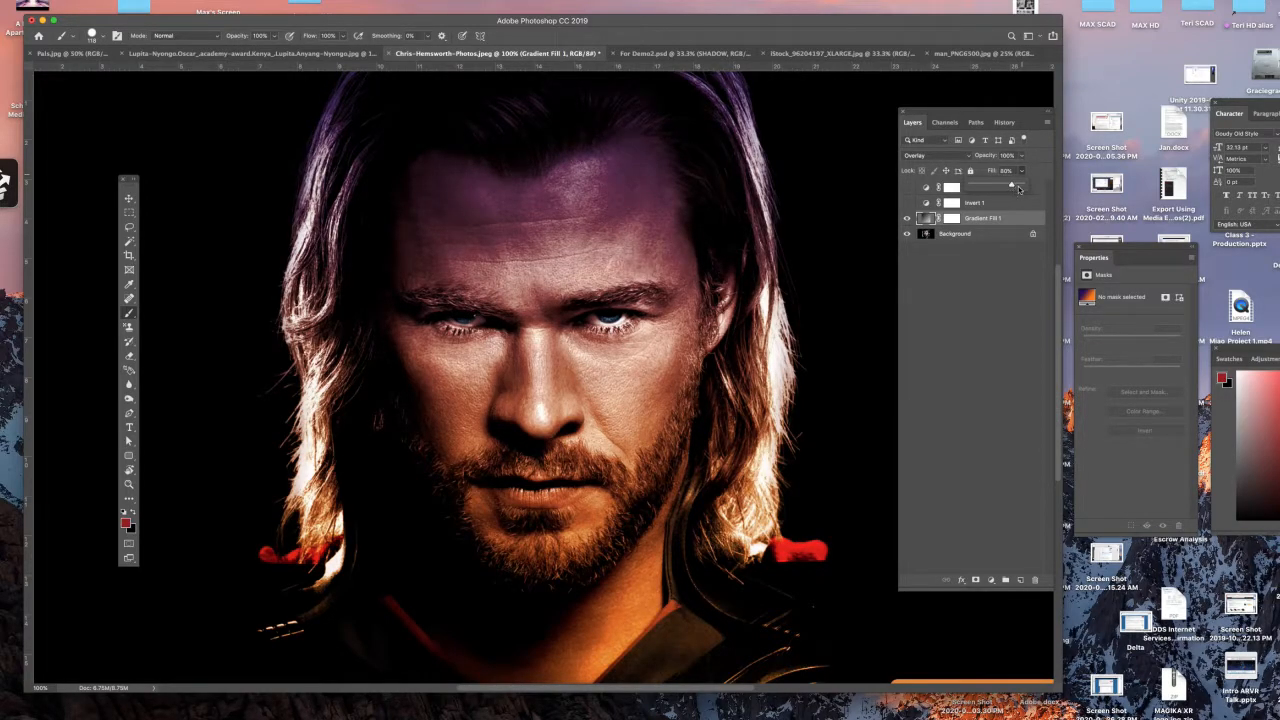
drag(1012, 189, 1017, 185)
- Try the Difference blend mode on the gradient fill layer and return it to Normal
click(968, 158)
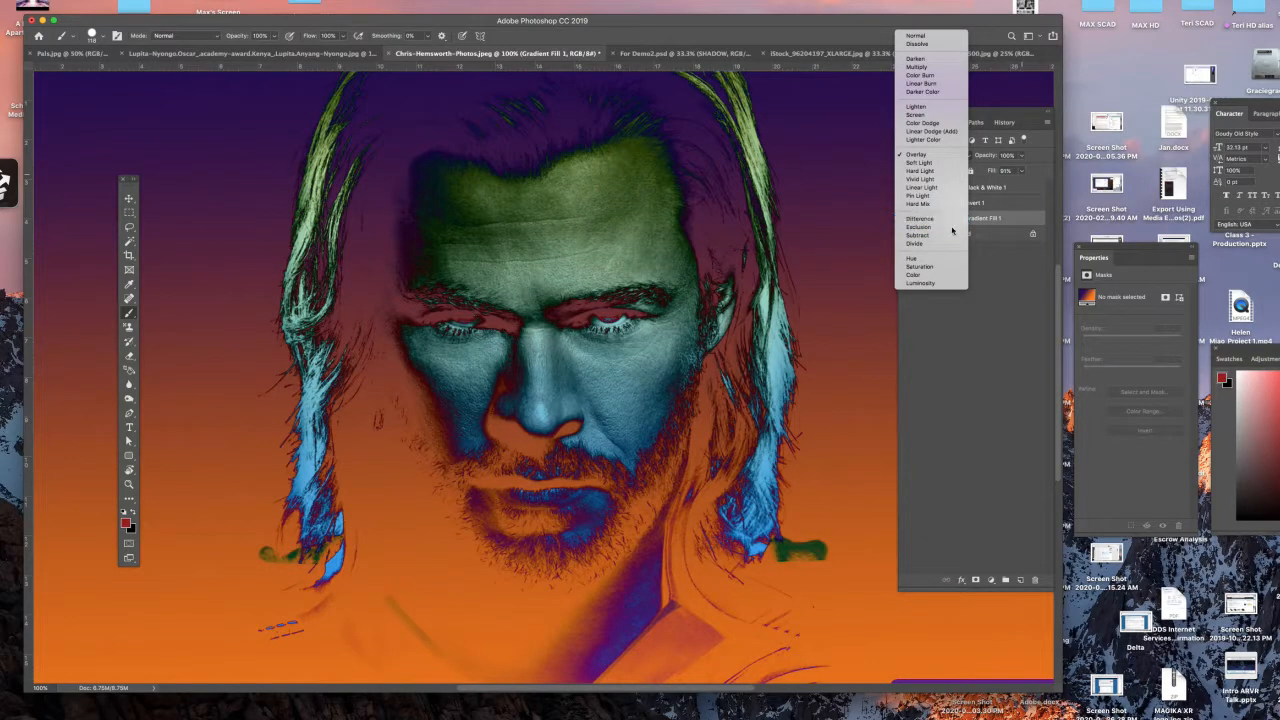
click(951, 219)
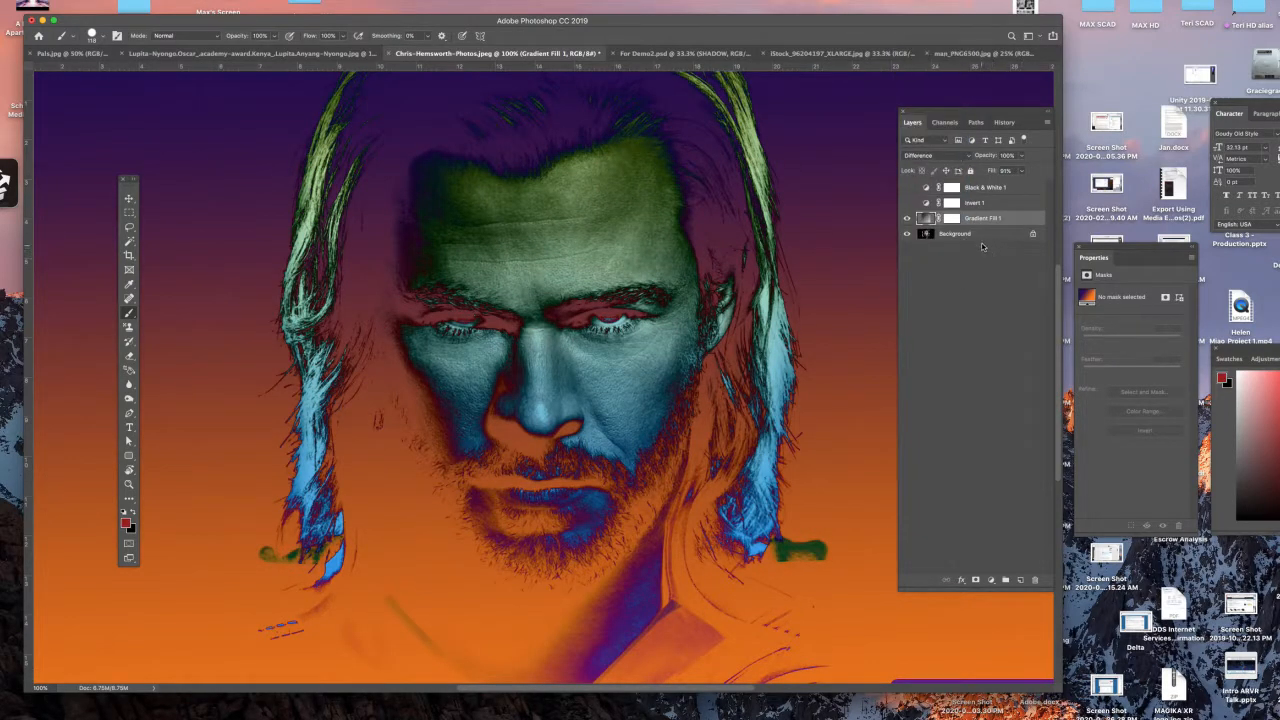
click(966, 155)
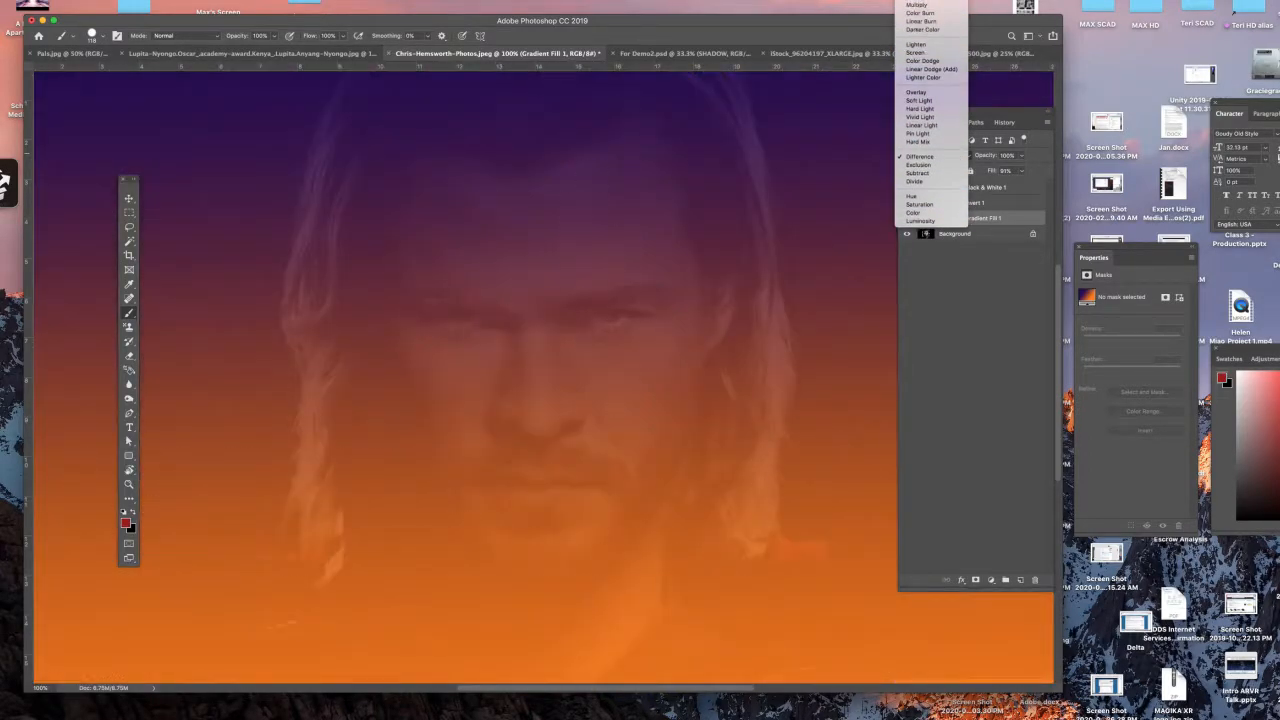
click(915, 0)
- Set the gradient fill layer's fill to 100% and its blend mode to Overlay
click(1022, 171)
drag(1023, 185, 1037, 189)
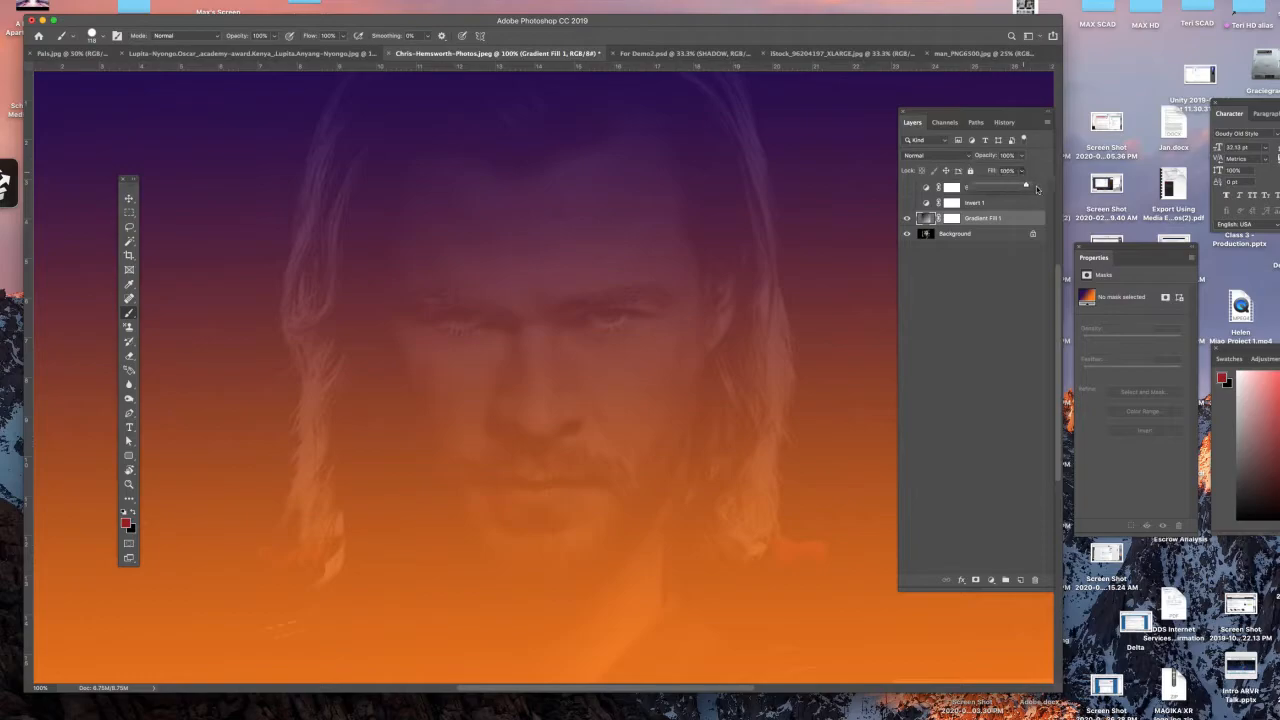
click(930, 155)
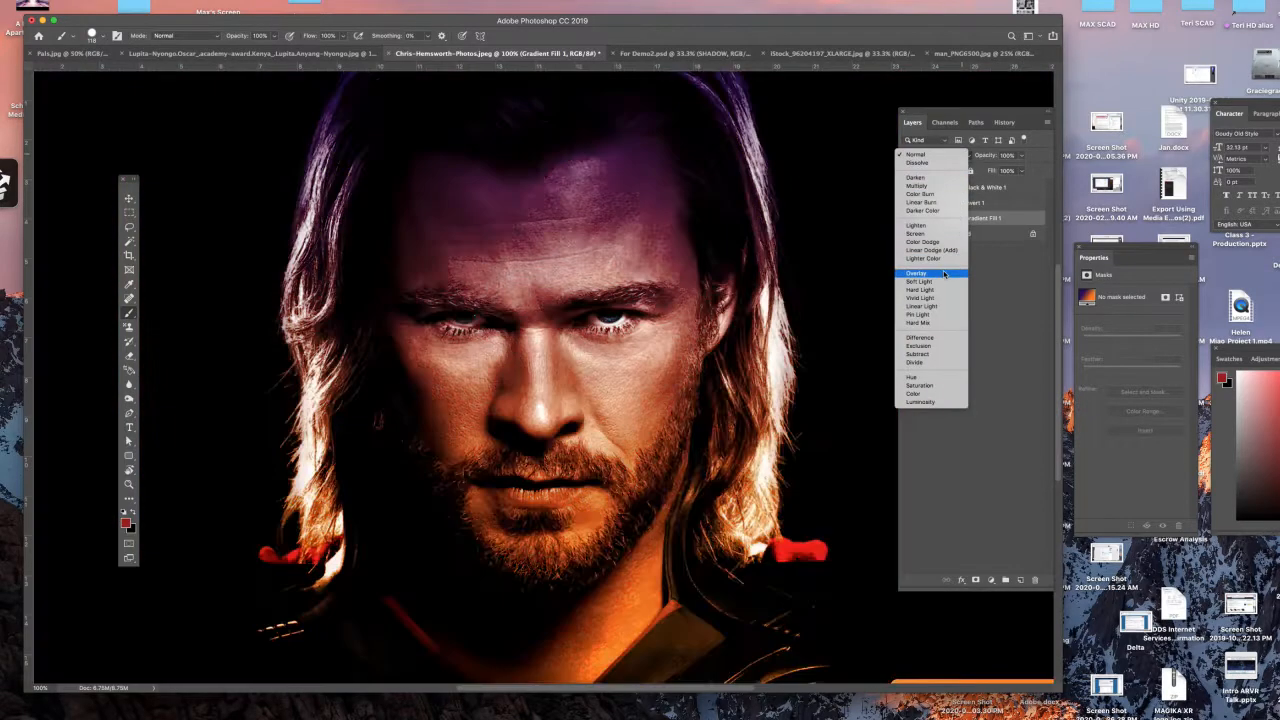
click(946, 273)
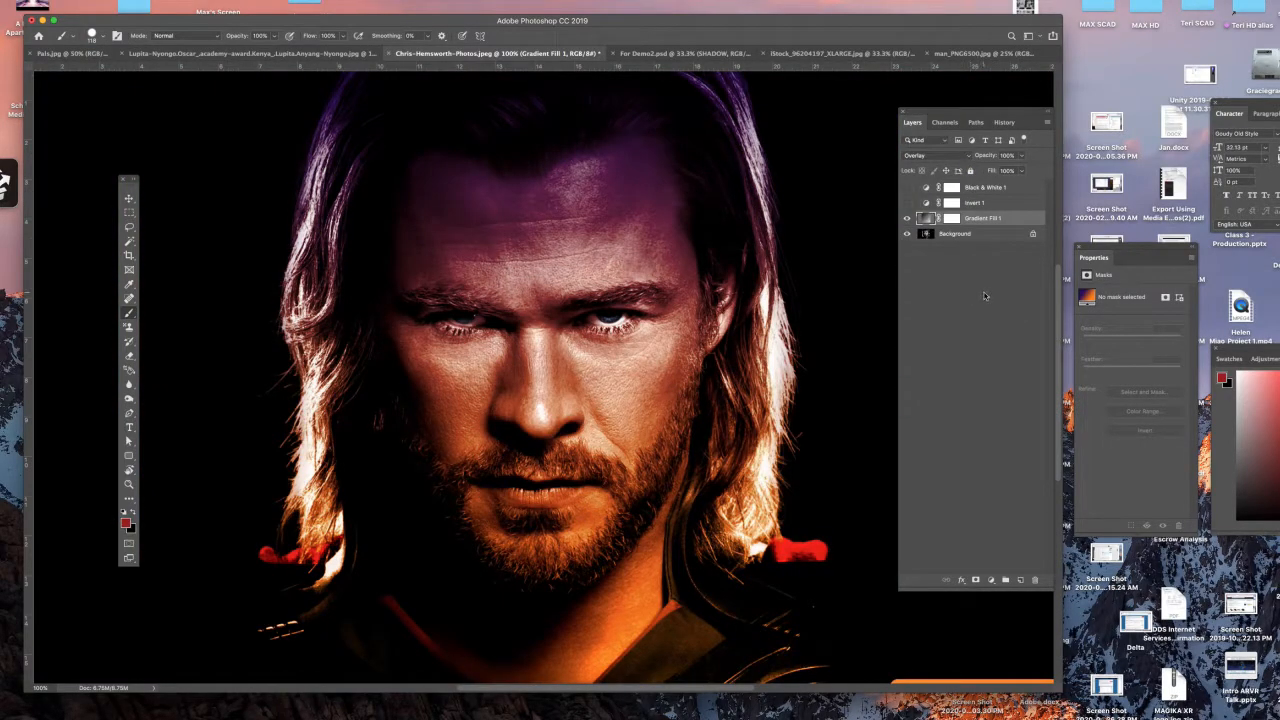